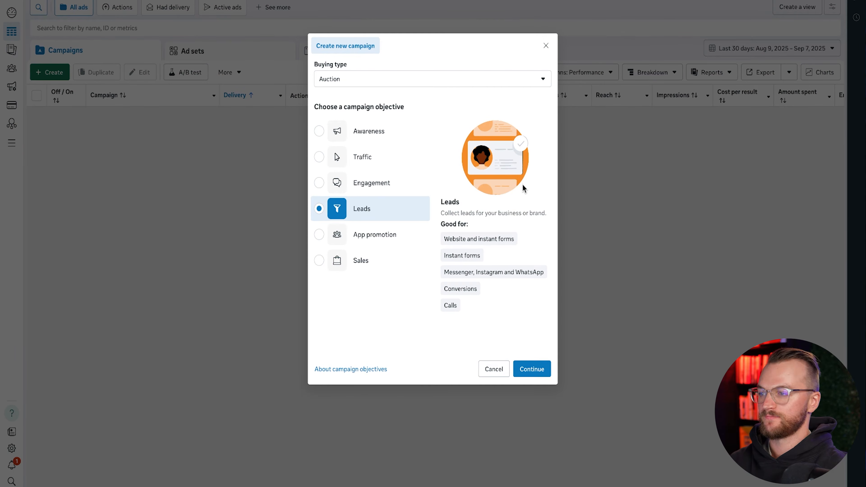
Step: Continue with the Leads objective and name the campaign "Audience 1 | Leads | JetAds"
left_click(535, 369)
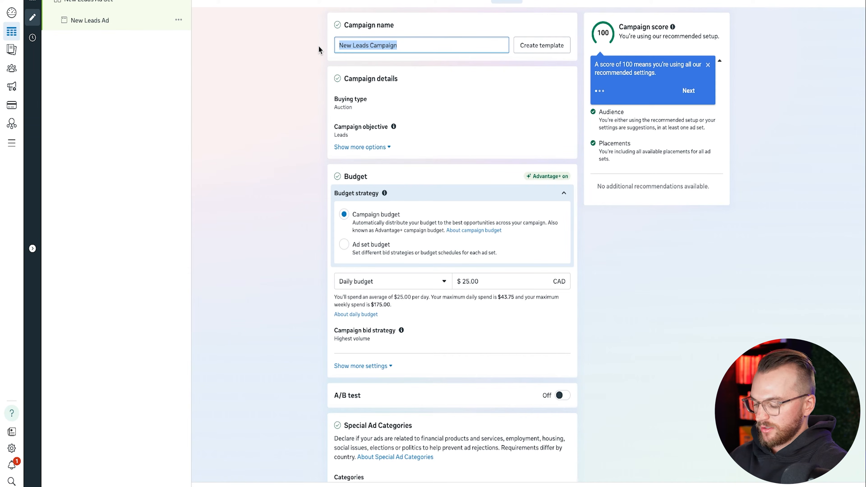
type("Audience 1 |")
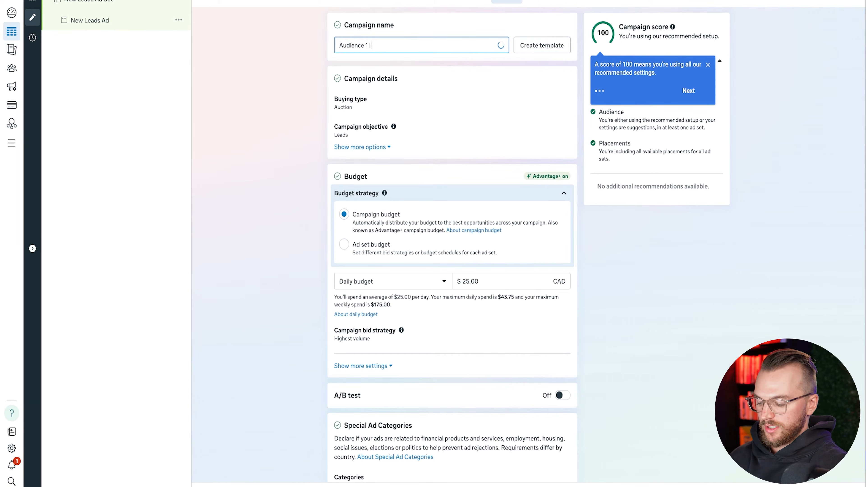
type(" Leads | Jet")
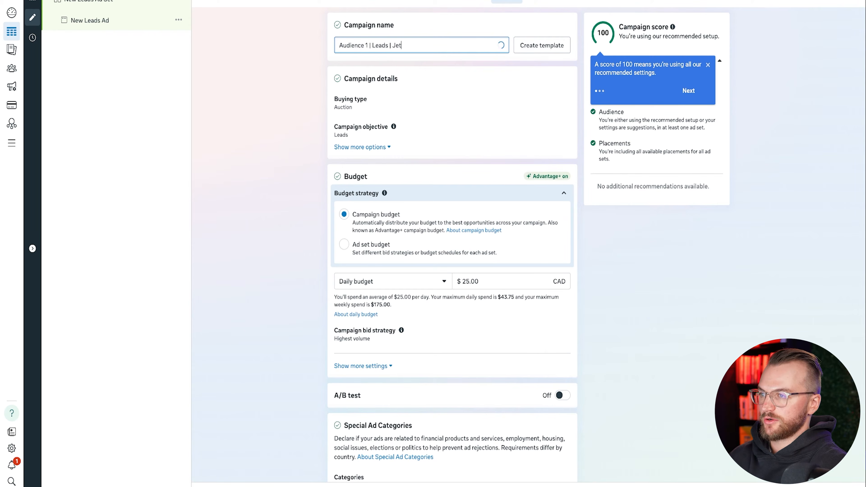
type("Ads")
Step: Set the campaign's daily budget to $100.00 CAD and proceed to the ad set settings
scroll(444, 194, "down", 1)
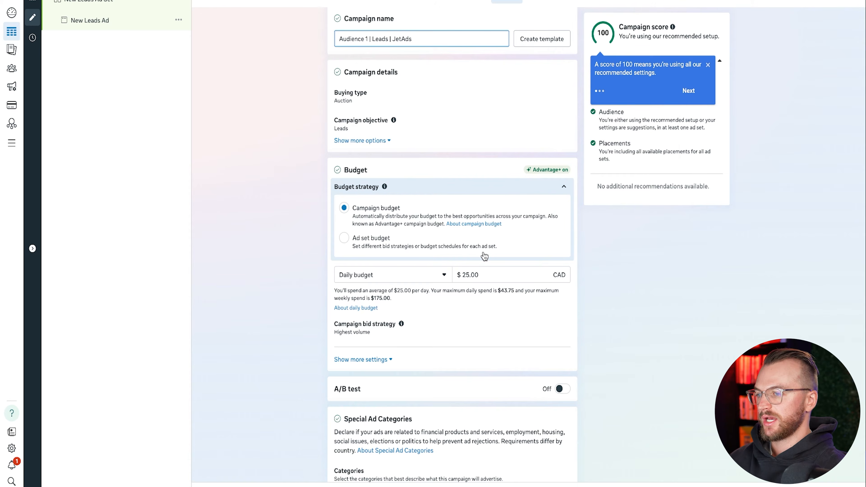
left_click(469, 275)
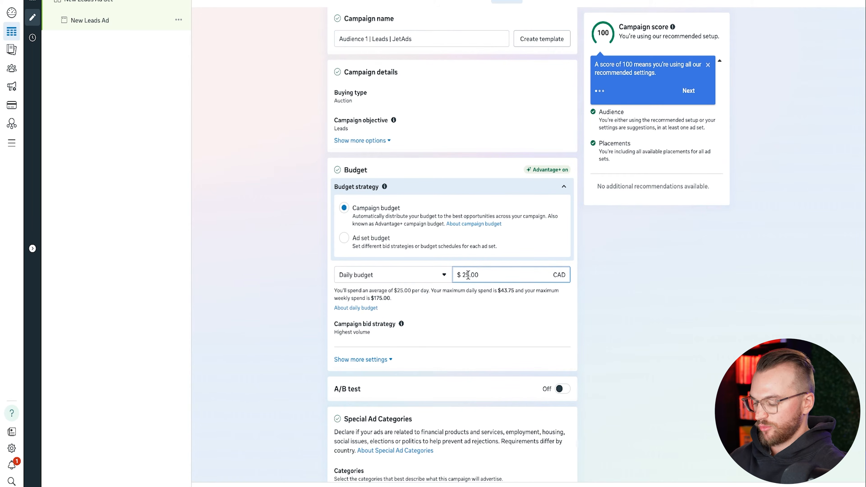
key("BackSpace")
key("BackSpace")
type("100")
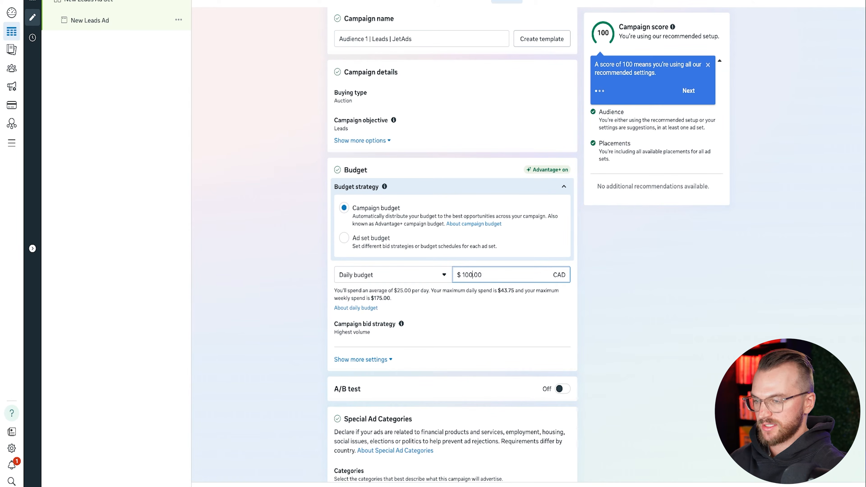
left_click(671, 316)
scroll(508, 232, "down", 1)
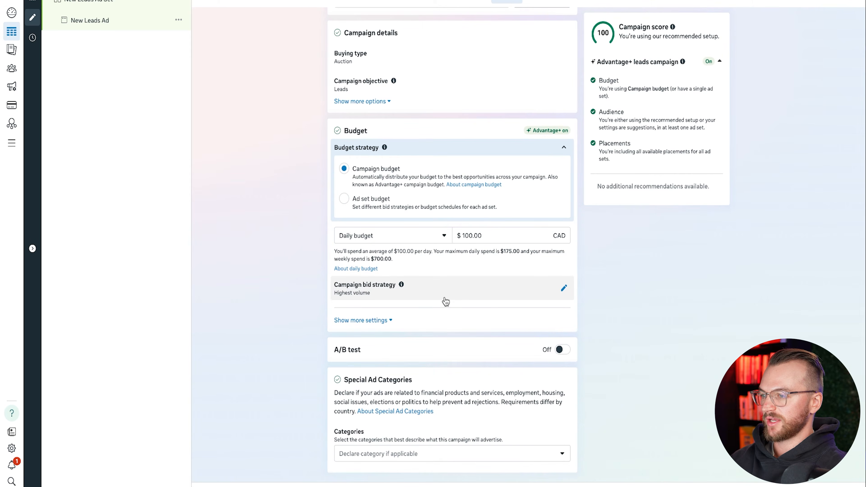
left_click(709, 486)
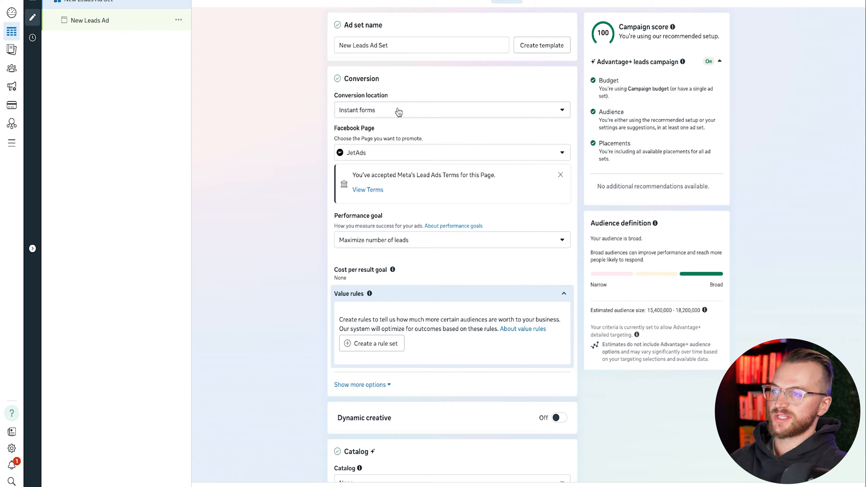
Step: Choose Instant forms as the single conversion location and review the performance goal options, keeping Maximize number of leads
left_click(399, 112)
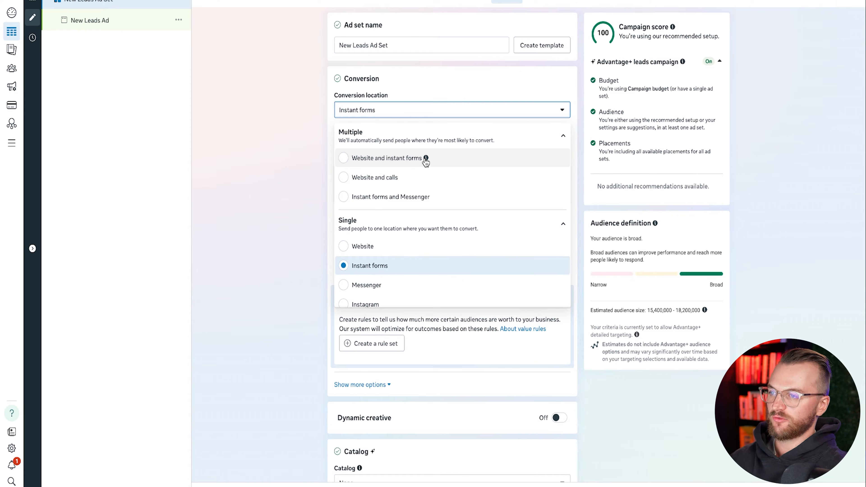
mouse_move(426, 161)
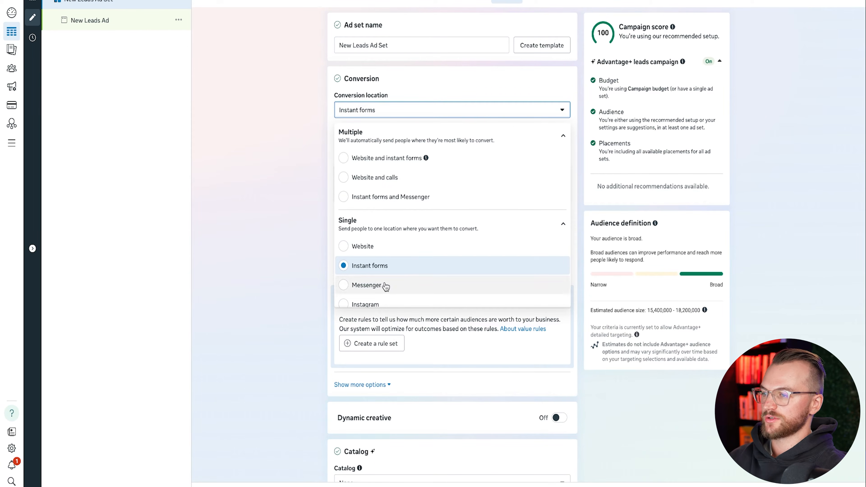
scroll(385, 273, "down", 2)
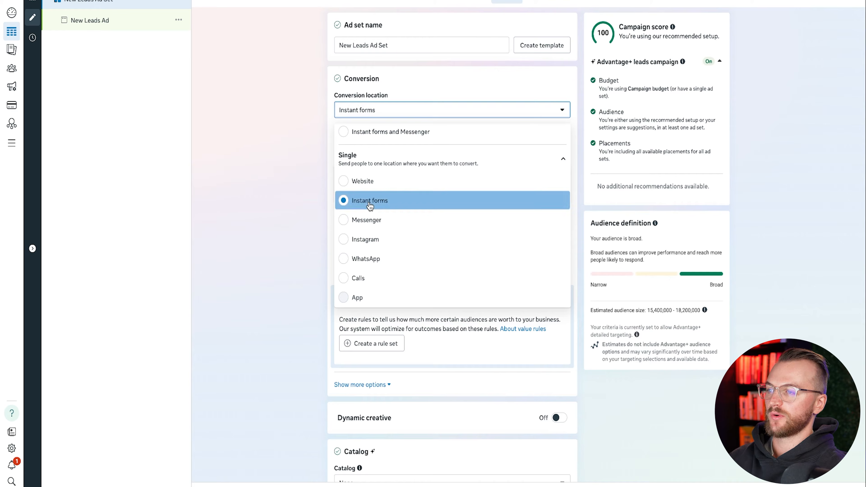
left_click(355, 201)
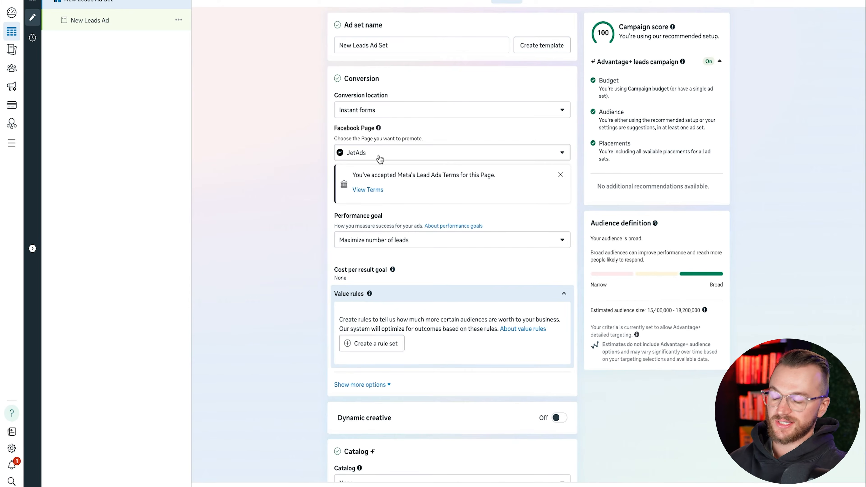
left_click(392, 242)
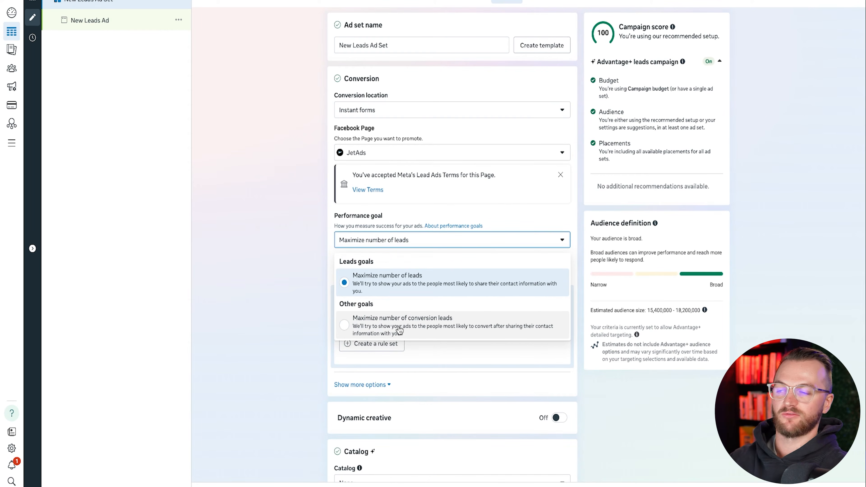
left_click(389, 245)
Step: Add United States to the included locations in the ad set's audience controls
scroll(399, 230, "down", 1)
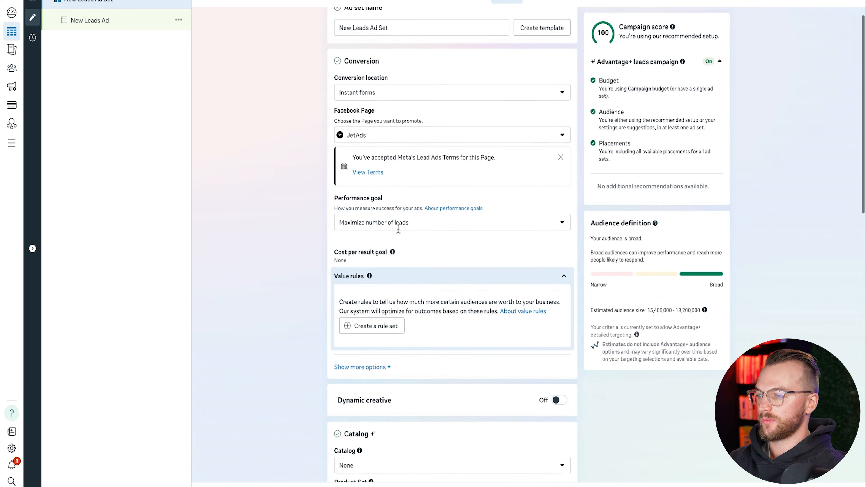
scroll(398, 231, "down", 6)
scroll(458, 225, "down", 4)
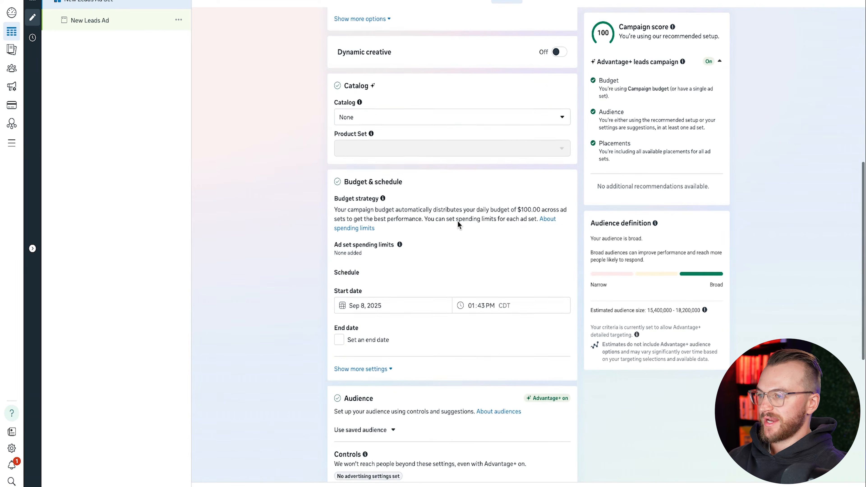
scroll(443, 223, "down", 3)
scroll(393, 164, "up", 2)
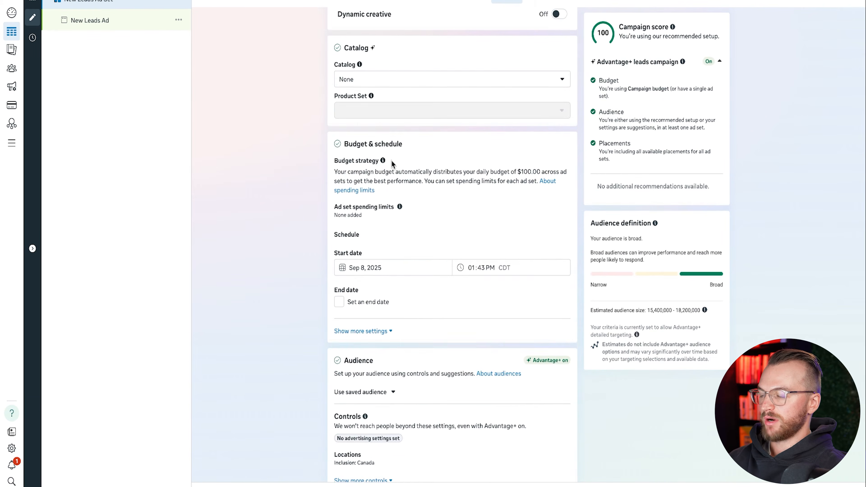
scroll(393, 164, "down", 7)
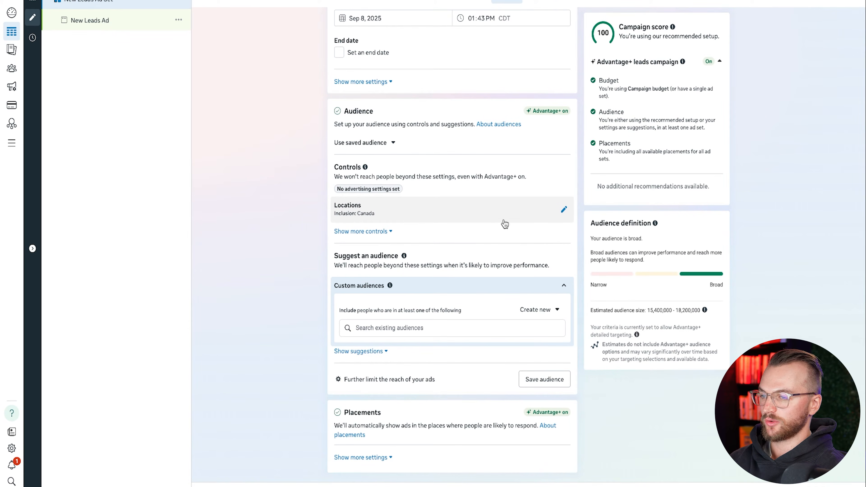
left_click(564, 209)
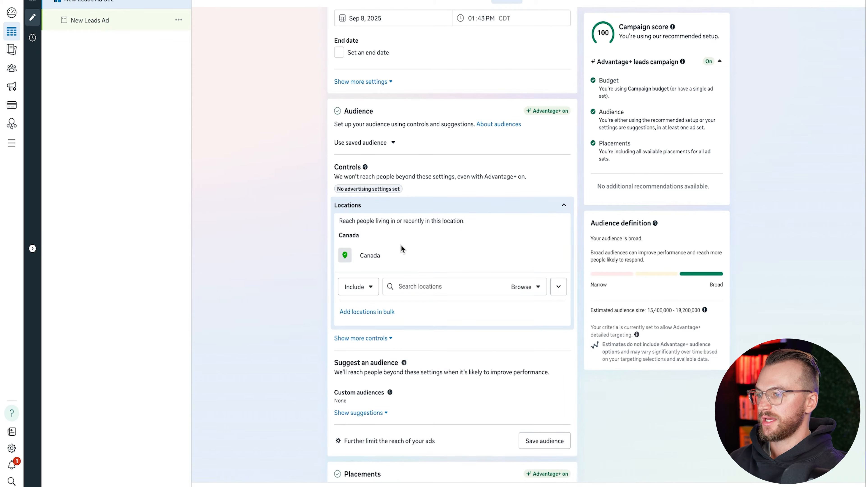
left_click(415, 287)
type("united")
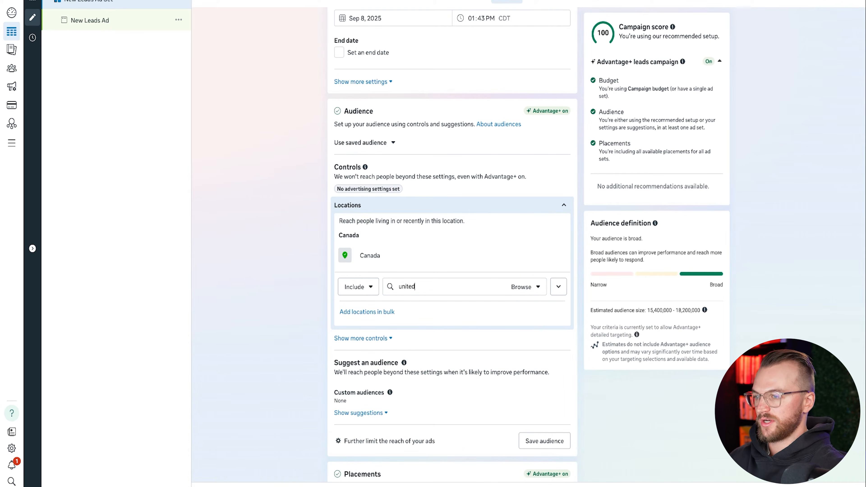
key("Return")
Step: Show the additional audience controls and set the minimum age to 25
scroll(580, 256, "down", 3)
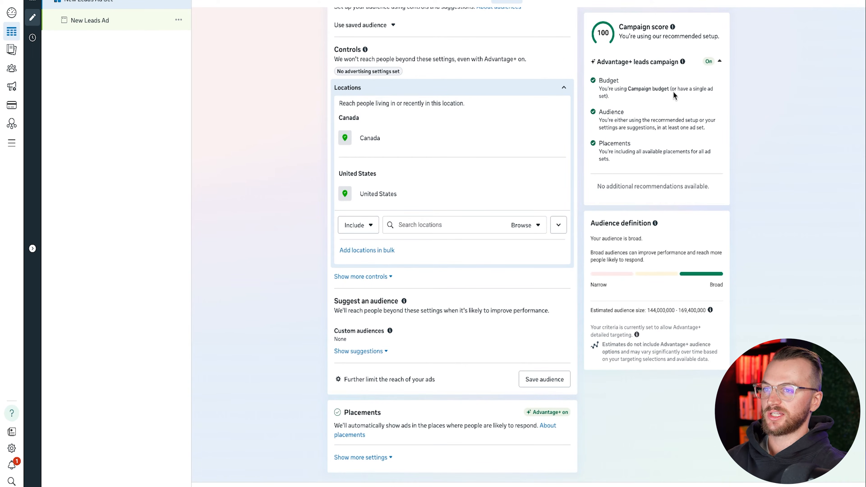
scroll(510, 234, "up", 1)
scroll(510, 234, "up", 2)
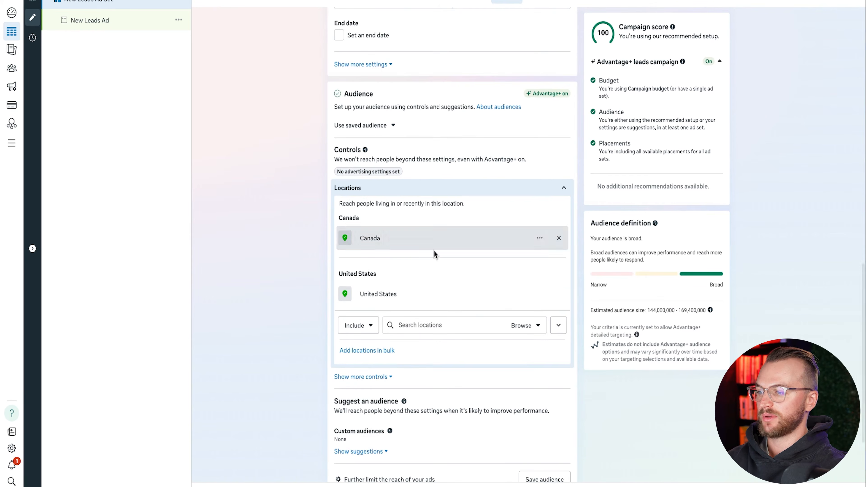
scroll(435, 252, "down", 3)
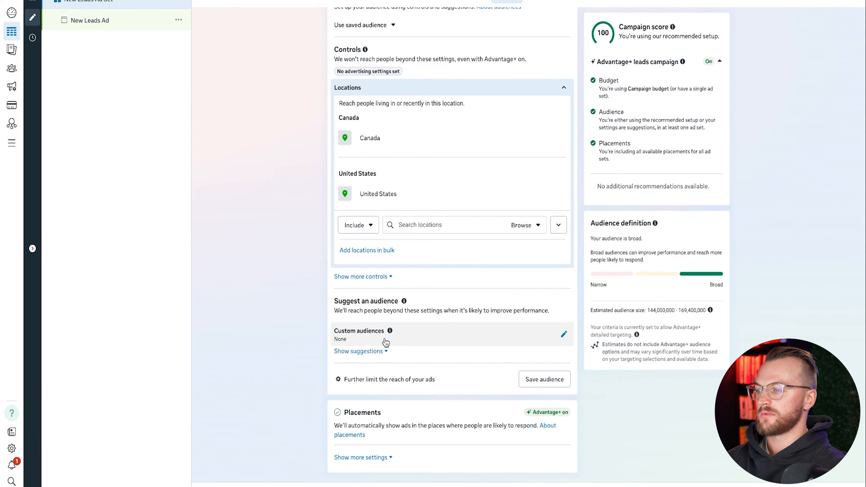
left_click(389, 276)
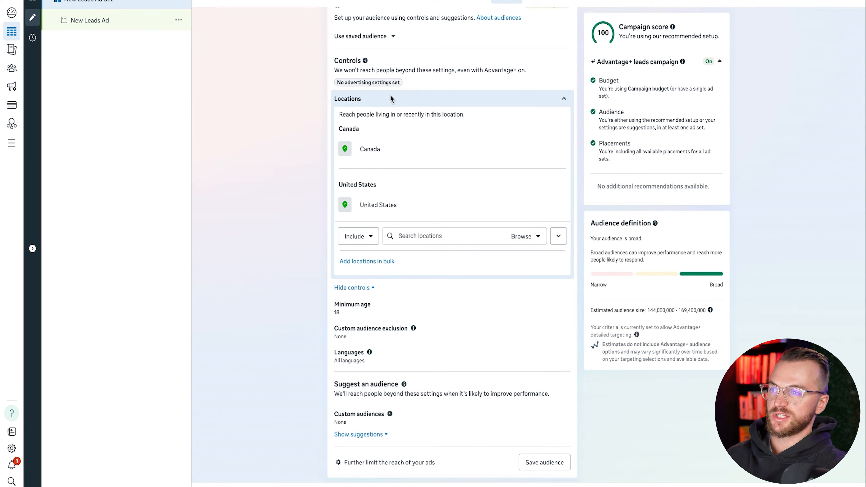
left_click_drag(532, 71, 334, 70)
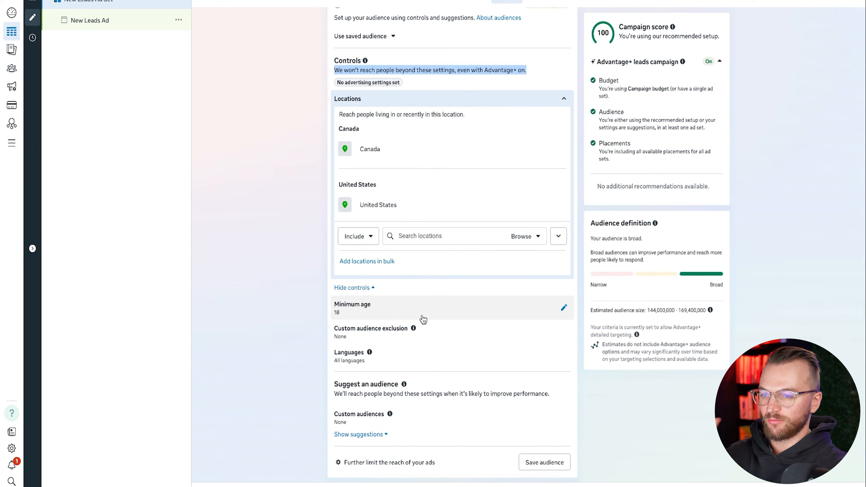
left_click(564, 308)
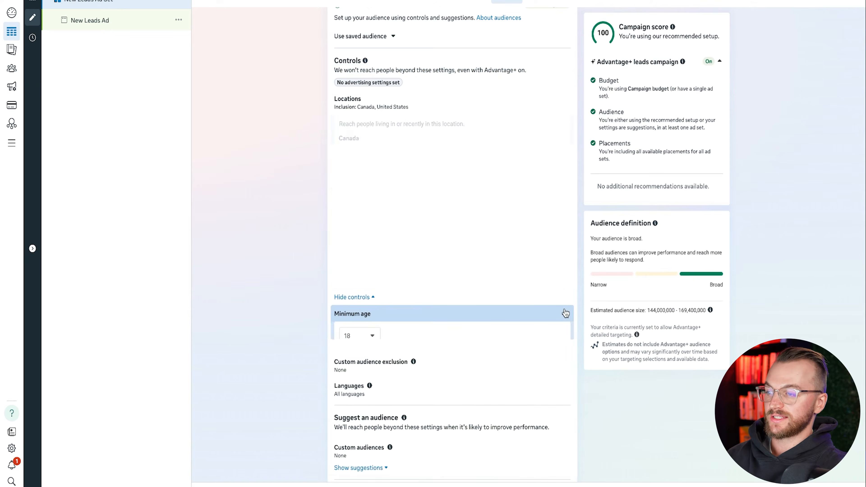
left_click(369, 219)
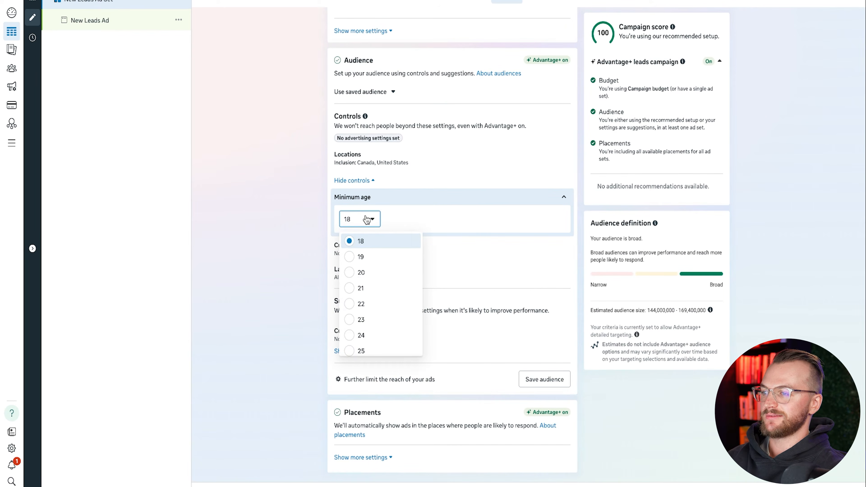
left_click(366, 349)
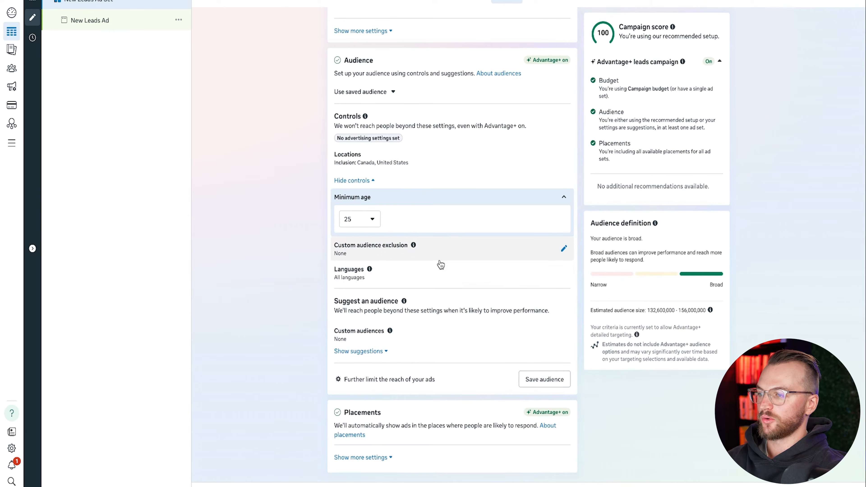
Step: Show the audience suggestions and set the suggested age range to 35–55
scroll(420, 283, "up", 1)
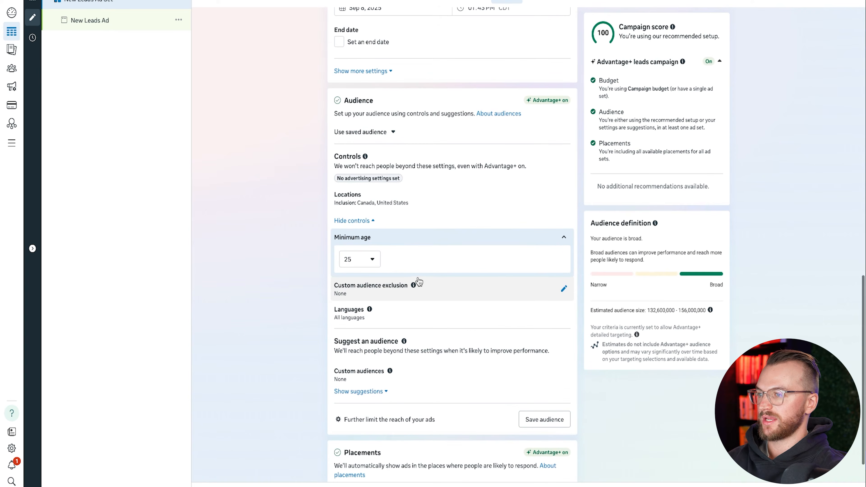
scroll(423, 286, "down", 1)
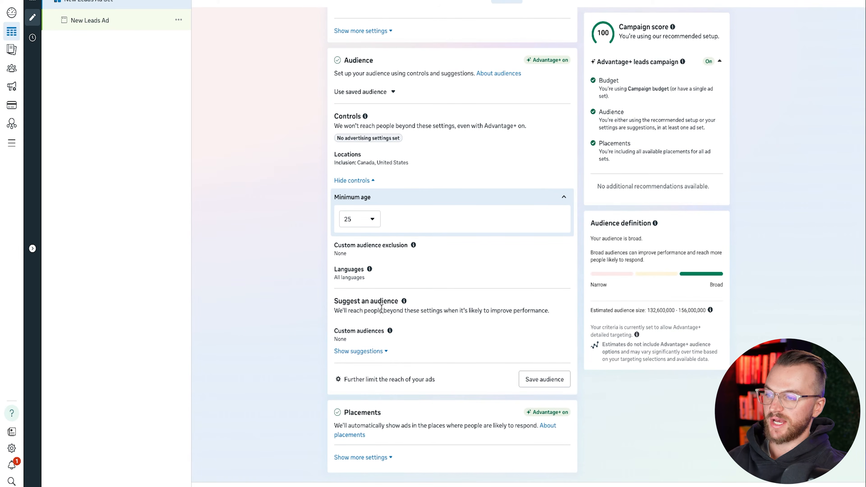
left_click(385, 352)
scroll(386, 355, "down", 1)
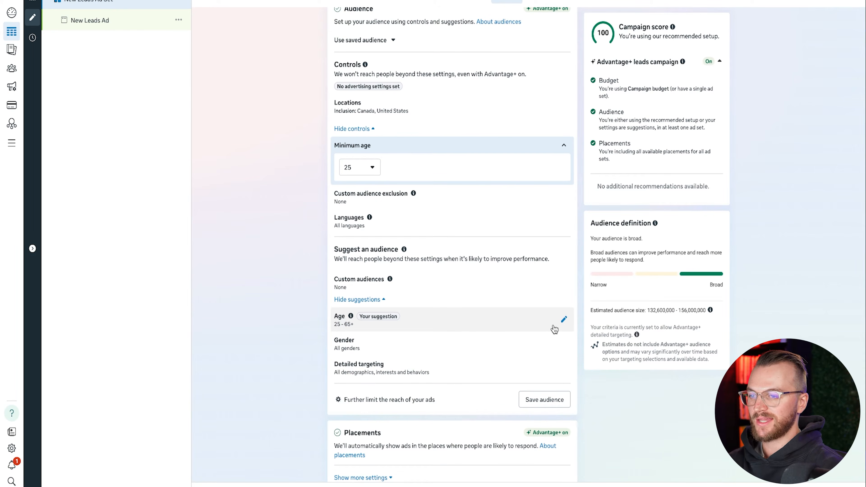
left_click(564, 323)
left_click(375, 318)
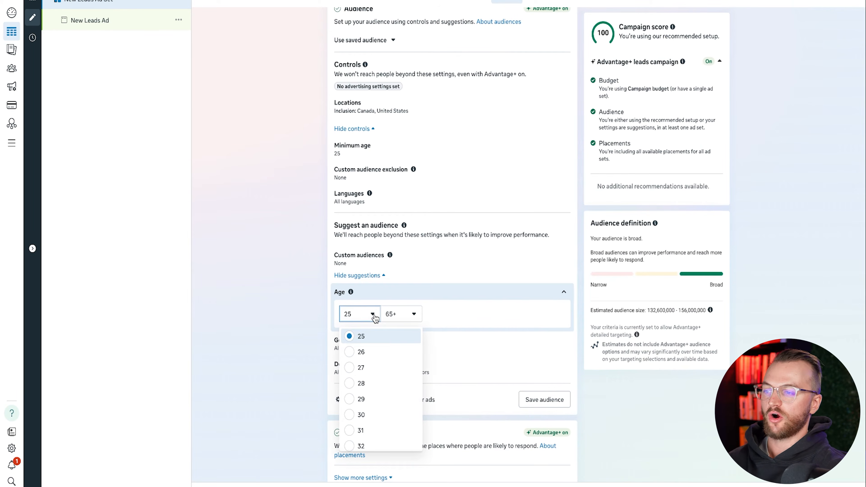
scroll(380, 390, "down", 3)
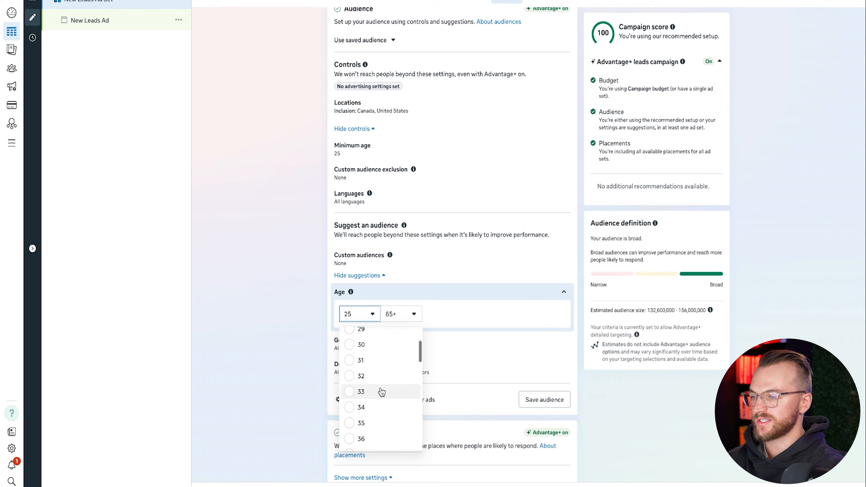
left_click(362, 423)
left_click(397, 314)
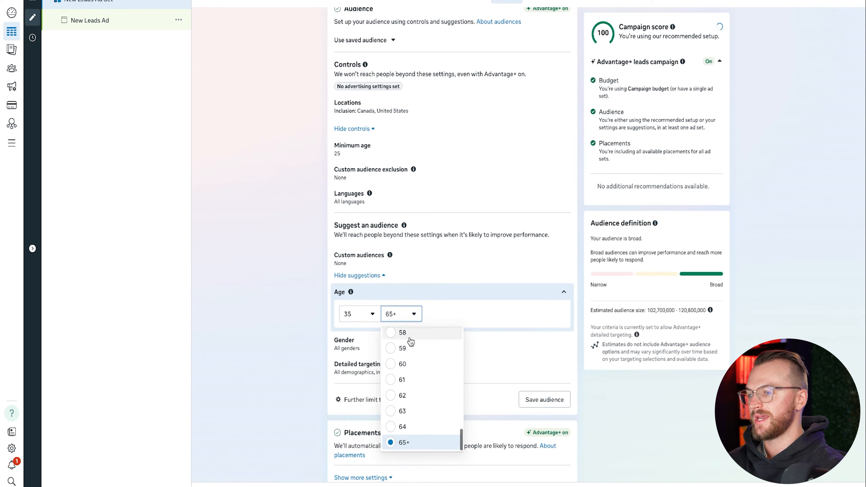
scroll(412, 366, "up", 3)
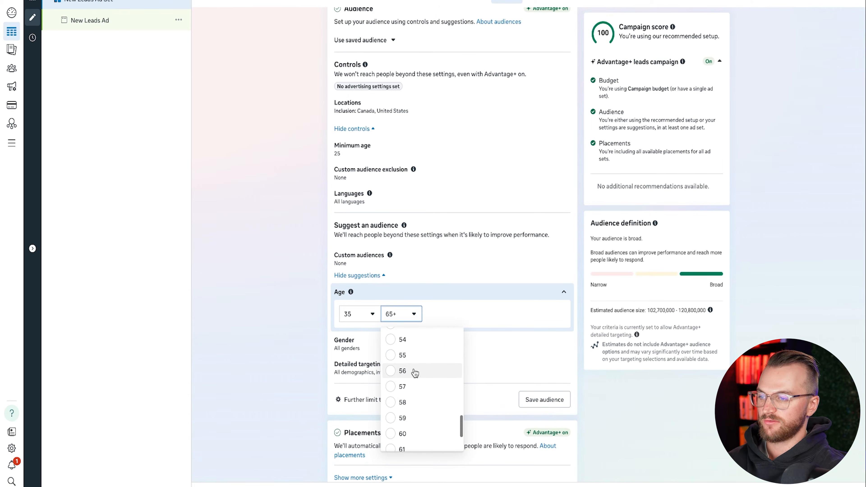
left_click(406, 360)
Step: Set the lower suggested age to 30 and open the gender and detailed targeting suggestions
left_click(361, 315)
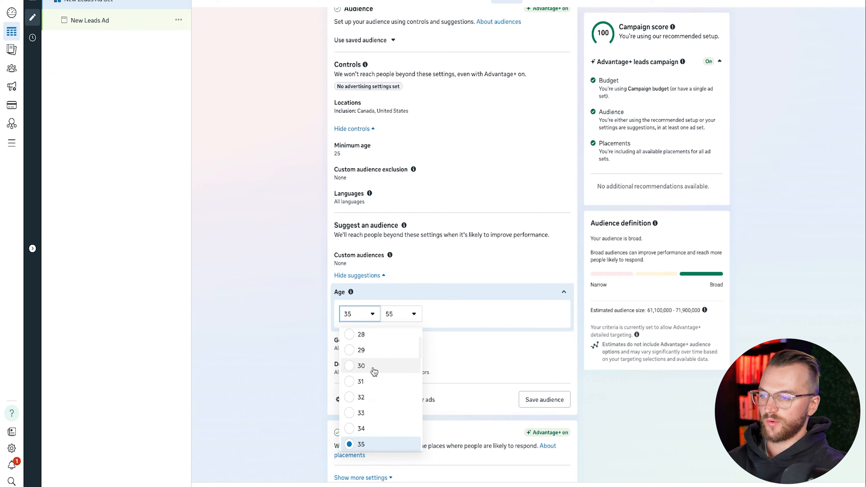
left_click(362, 366)
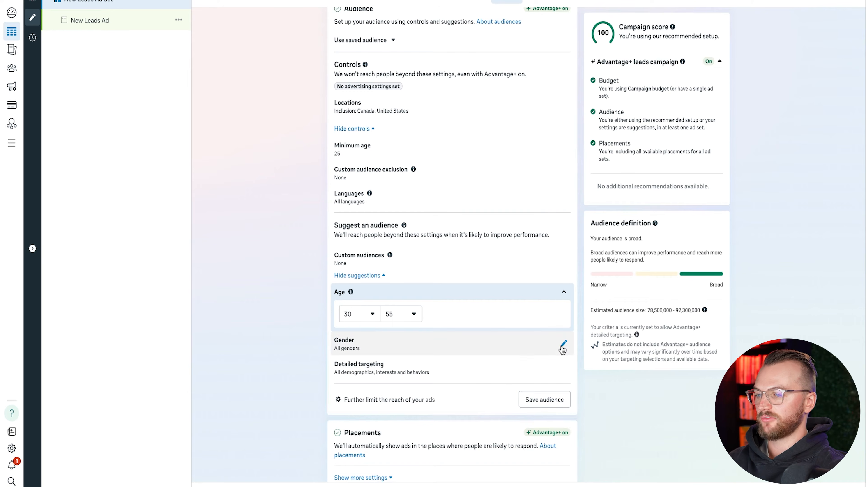
left_click(563, 348)
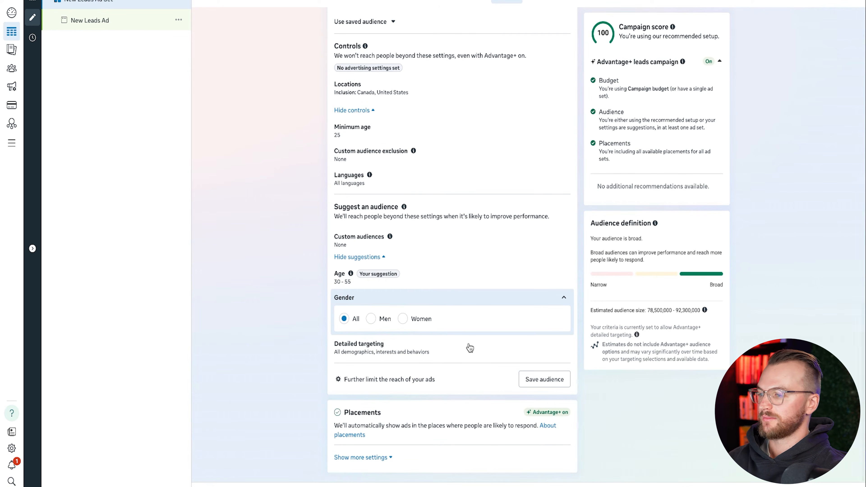
left_click(564, 353)
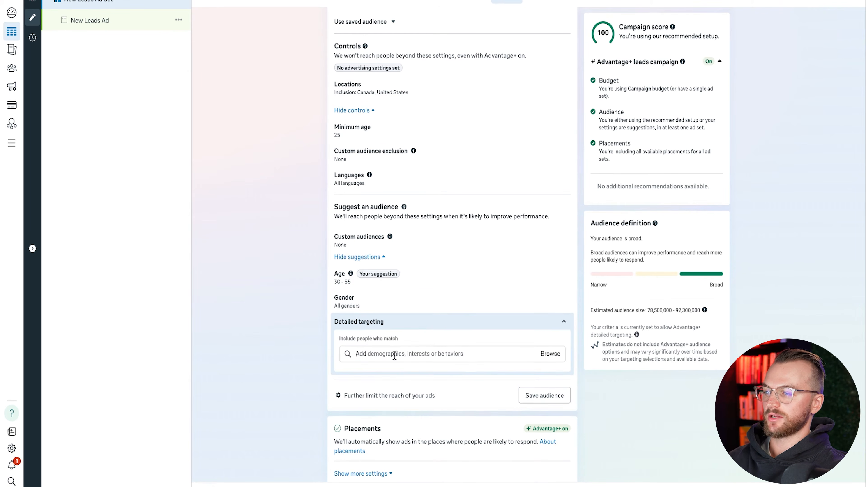
Step: Search detailed targeting for roofing interests and add Domestic roof construction (construction)
left_click(395, 355)
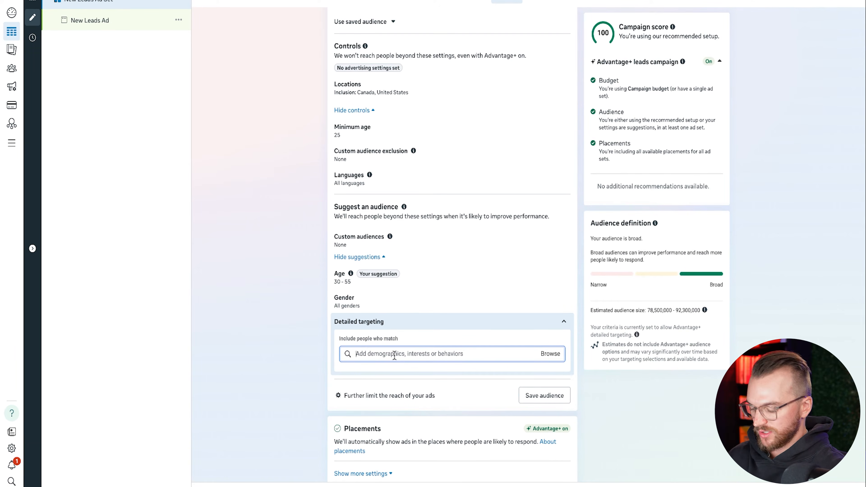
type("roofing")
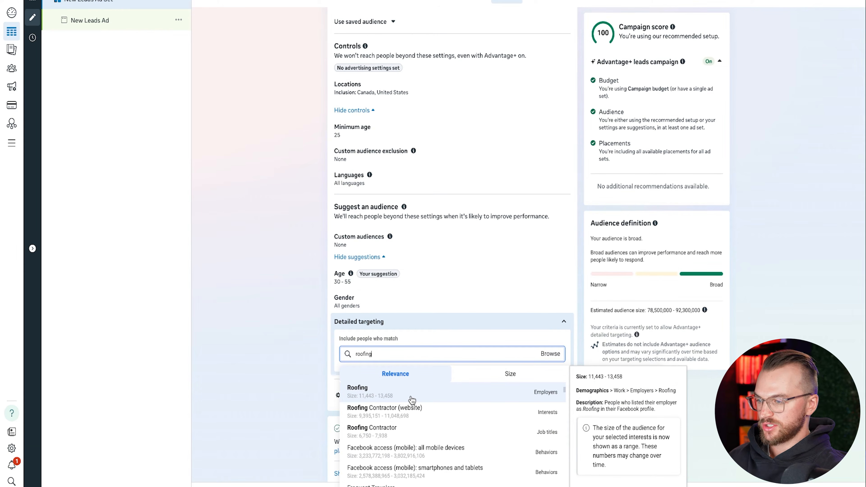
key("BackSpace")
key("BackSpace")
key("BackSpace")
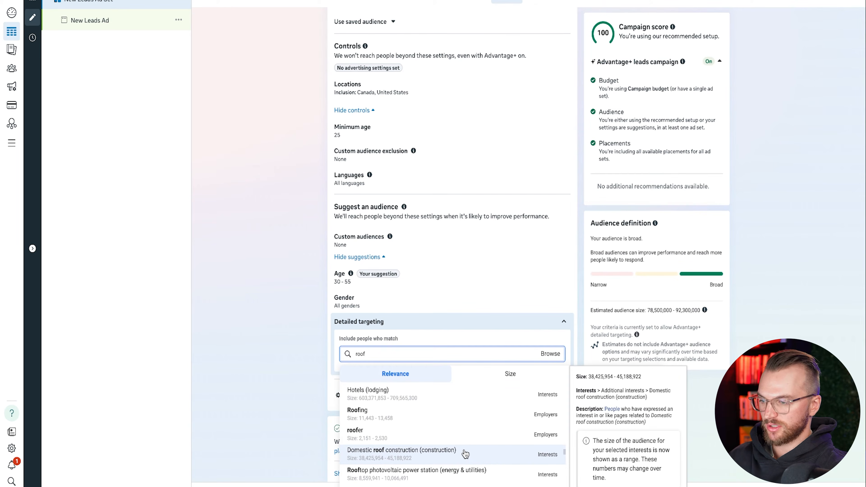
scroll(466, 454, "down", 1)
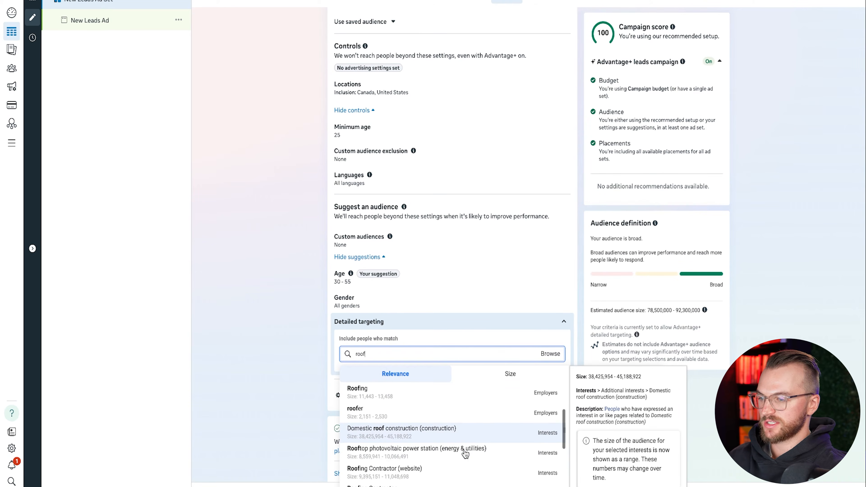
left_click(457, 440)
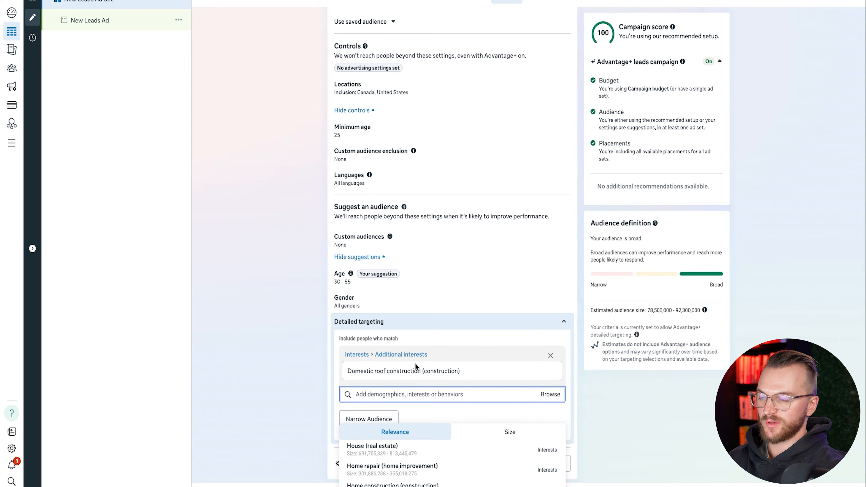
Step: Search detailed targeting for home owners and browse the Demographics categories, including Financial and Life events
type("home")
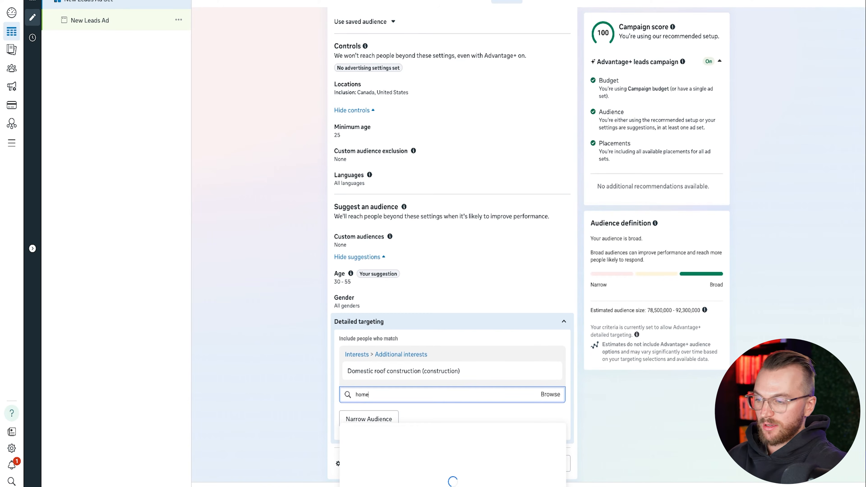
type(" owners")
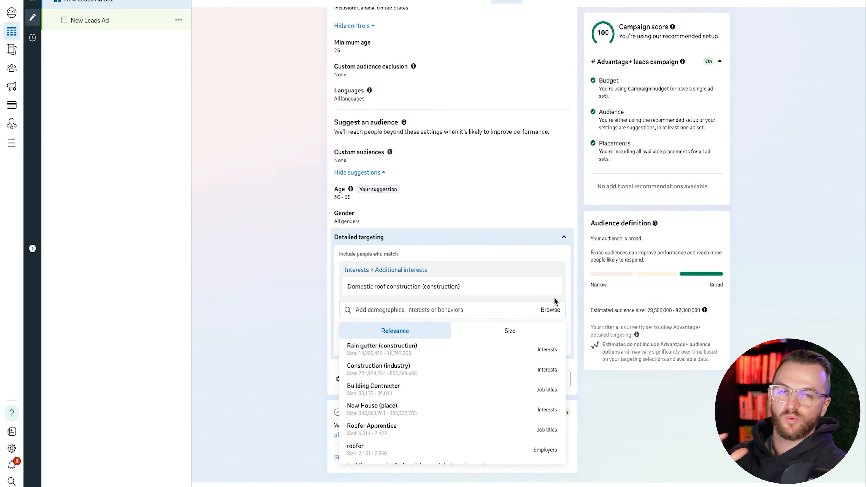
mouse_move(551, 288)
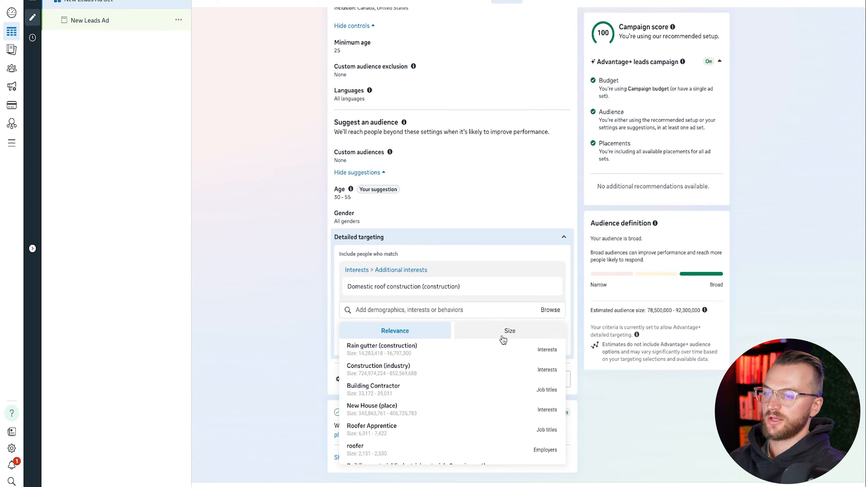
left_click(549, 314)
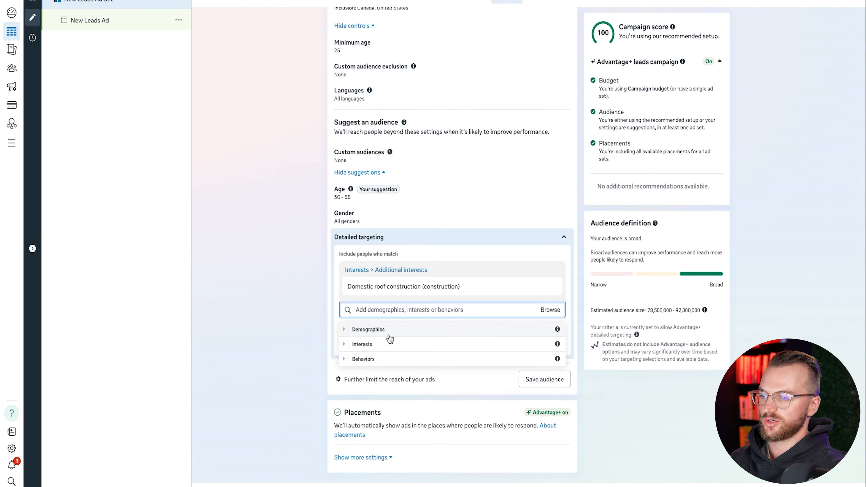
left_click(376, 332)
scroll(370, 375, "down", 1)
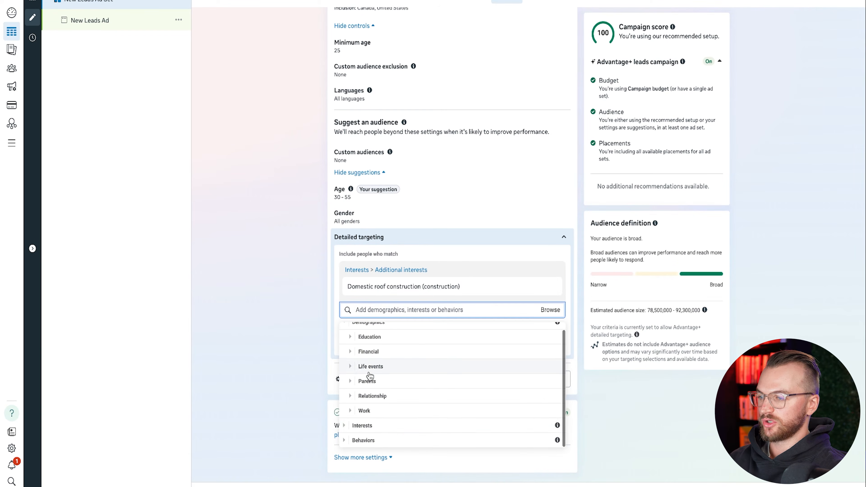
left_click(350, 352)
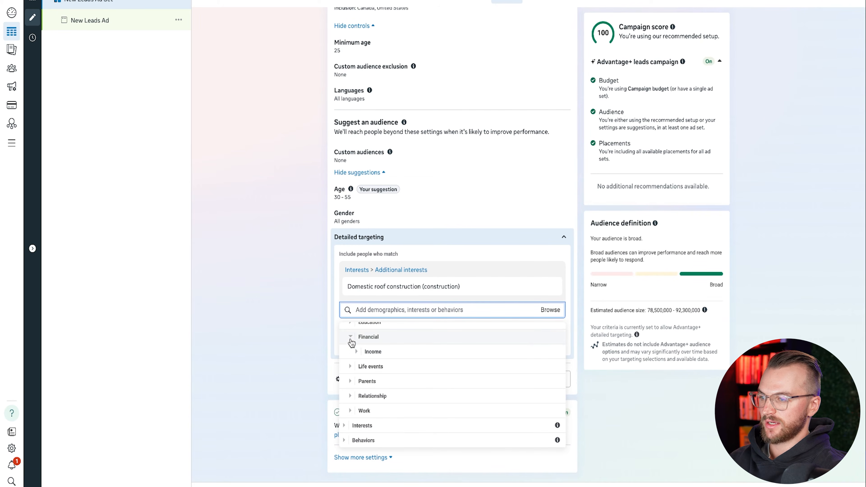
left_click(350, 338)
left_click(350, 374)
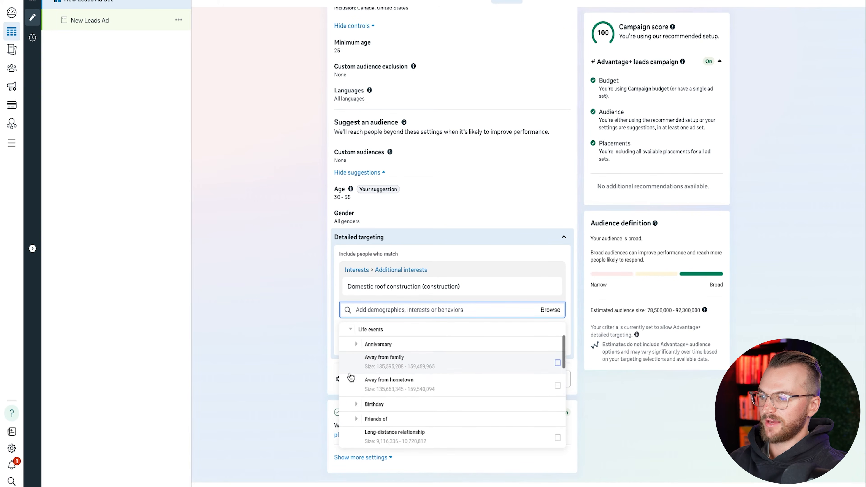
left_click(350, 330)
left_click(344, 329)
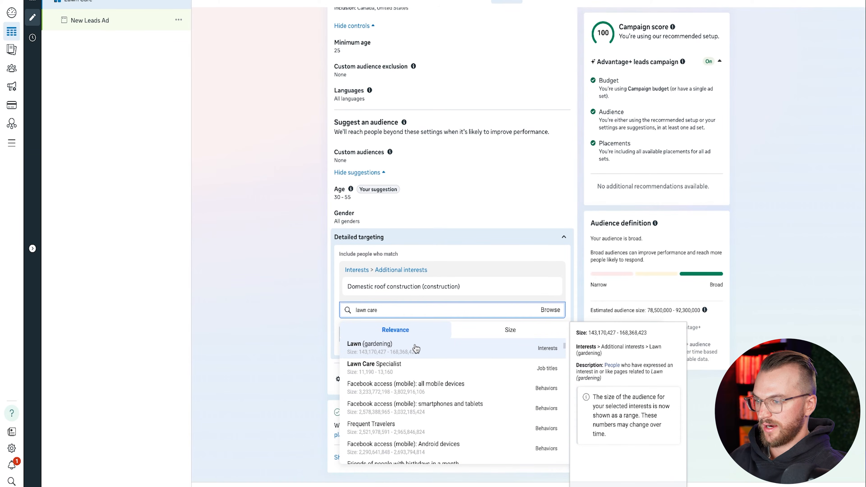
Step: Replace the Domestic roof construction interest with the Lawn (gardening) interest from a lawn care search in detailed targeting
left_click(418, 351)
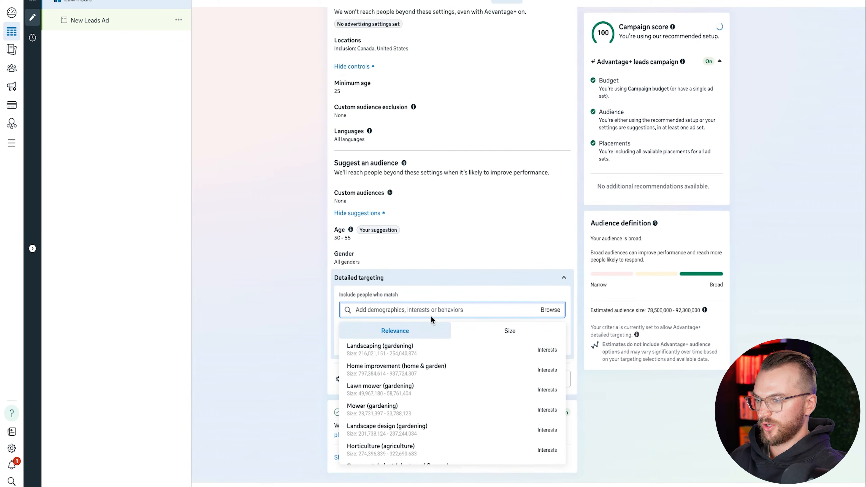
left_click(292, 290)
left_click(551, 287)
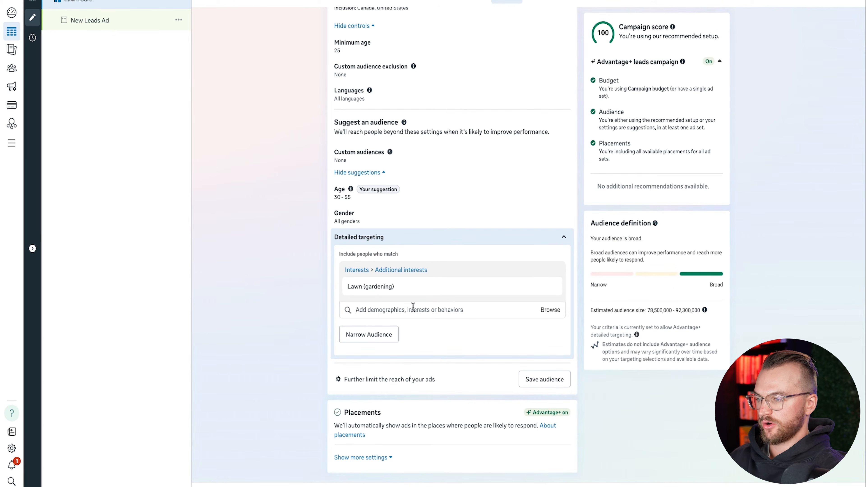
Step: Review the ad set's settings from conversion through detailed targeting and check the estimated audience size
scroll(407, 309, "up", 20)
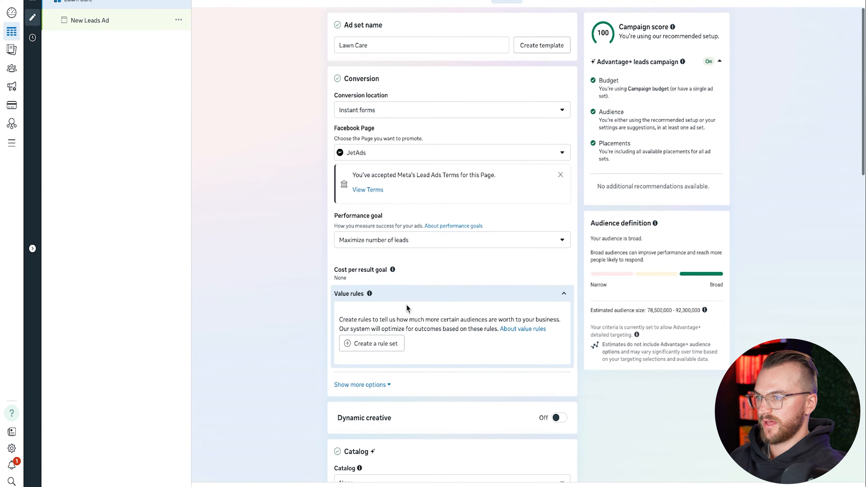
scroll(450, 127, "down", 10)
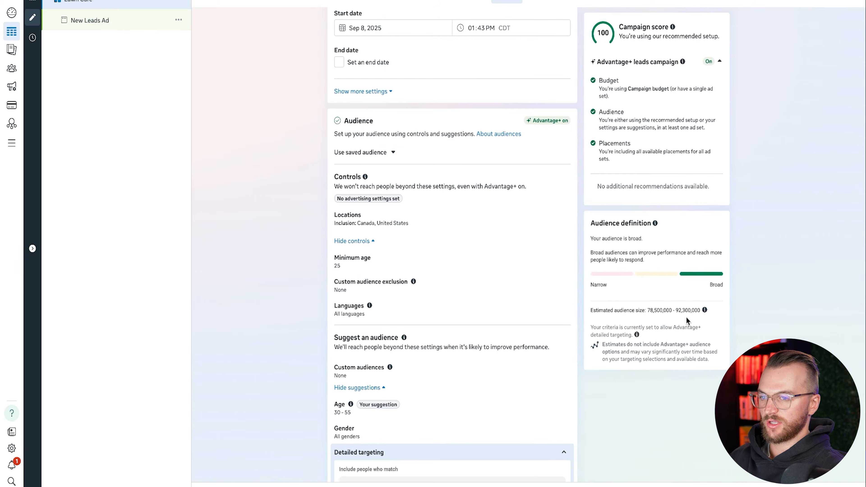
left_click_drag(700, 311, 627, 312)
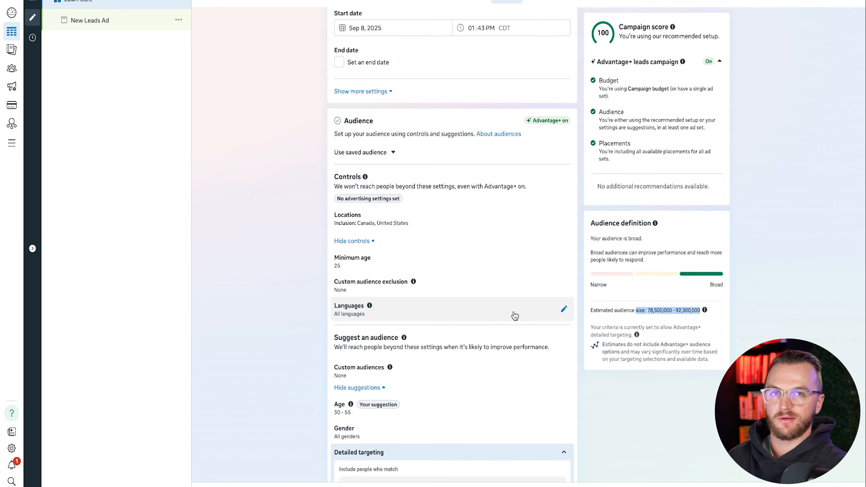
scroll(516, 316, "down", 5)
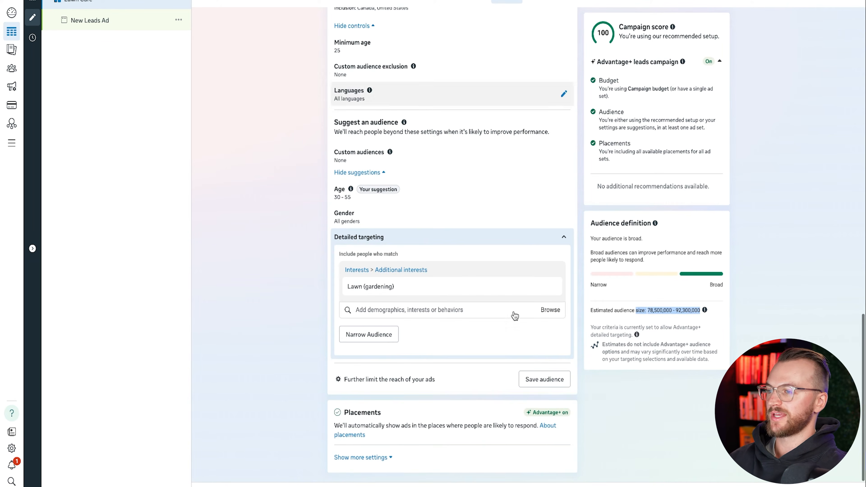
scroll(513, 312, "up", 20)
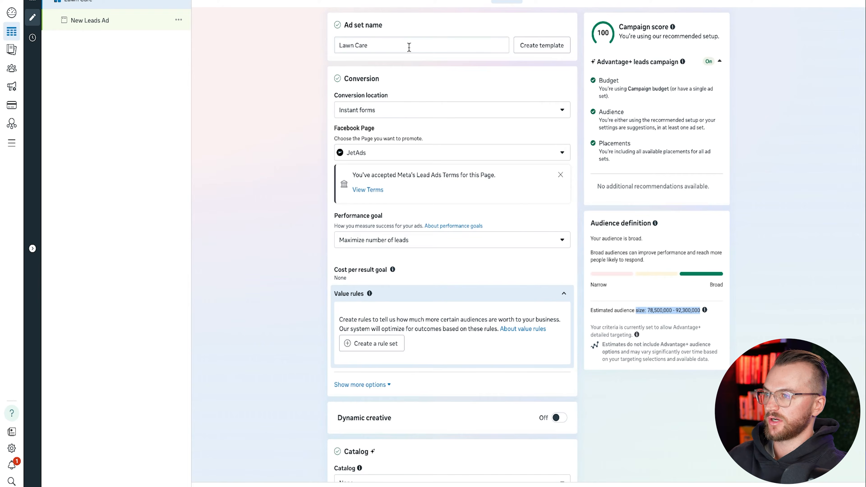
Step: Open the New Leads Ad and go to the instant form selection in its destination settings
left_click(109, 25)
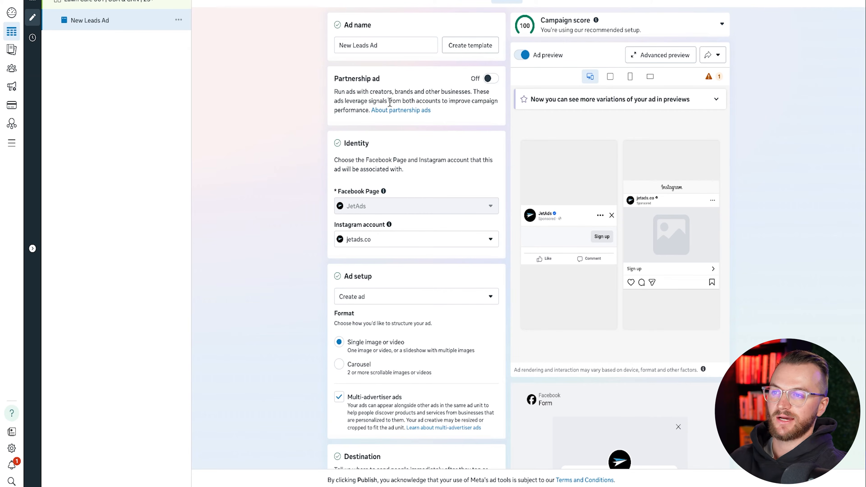
scroll(395, 103, "down", 4)
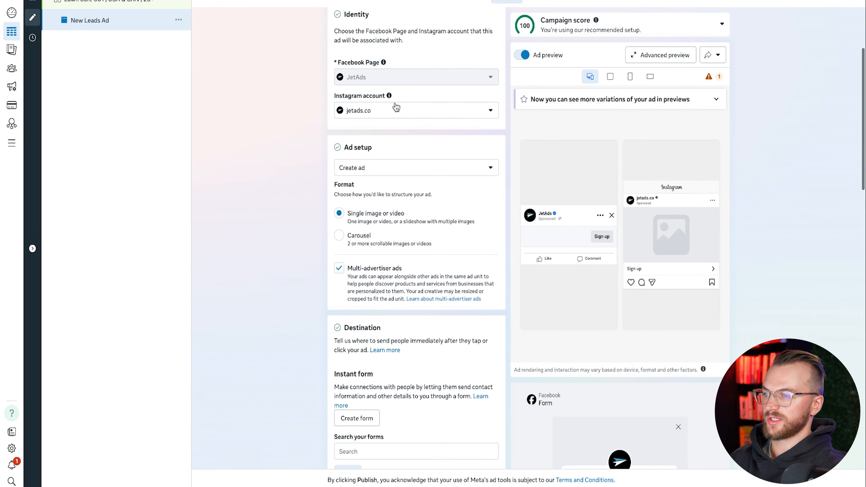
scroll(396, 106, "down", 2)
scroll(362, 123, "down", 4)
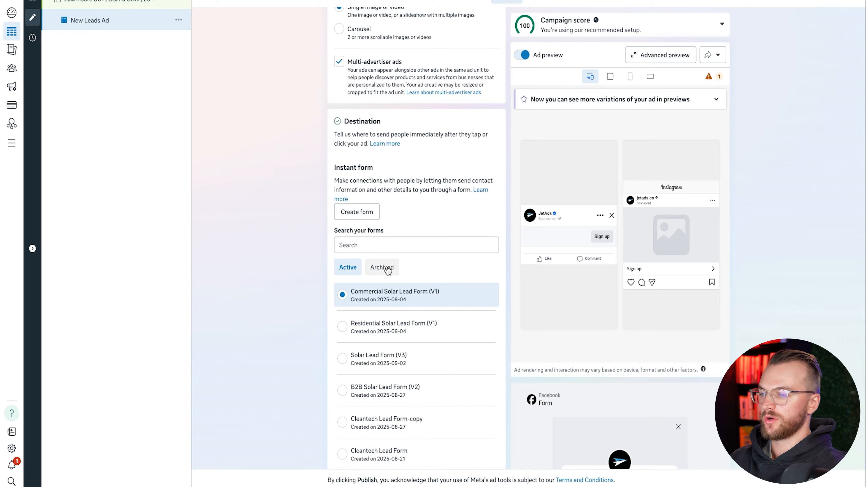
scroll(381, 257, "down", 3)
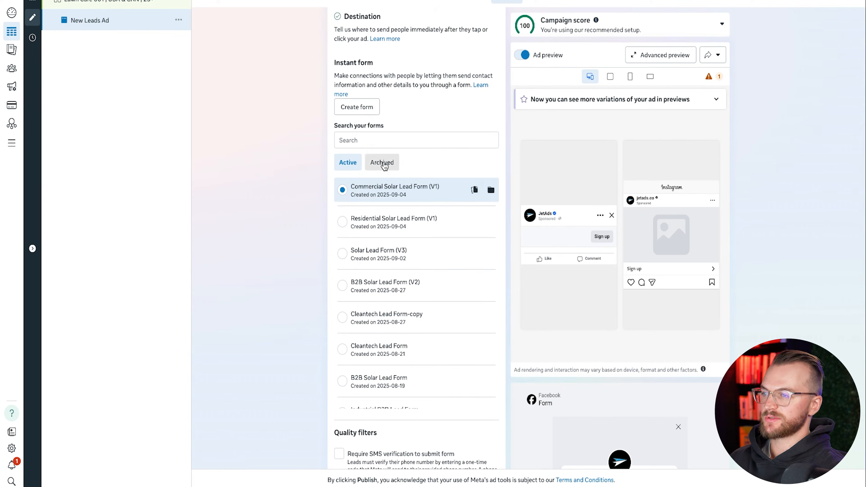
Step: Check the archived instant forms, return to the active ones and look over the form list and quality filters
left_click(384, 163)
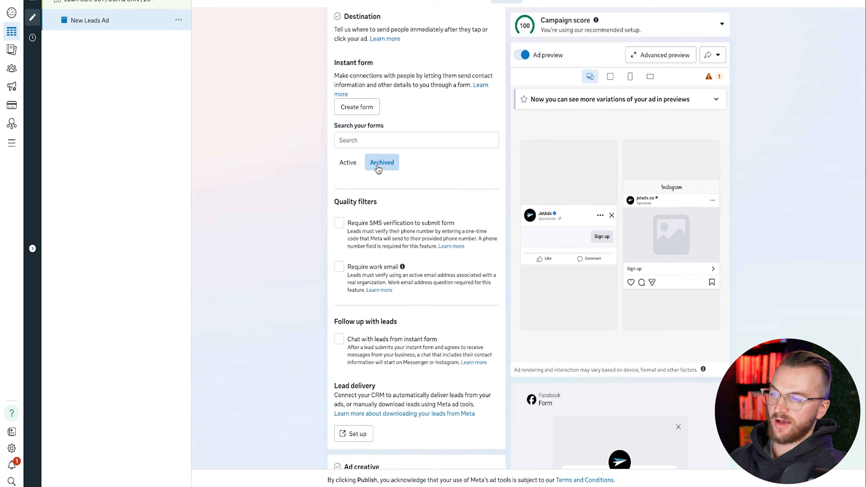
left_click(348, 162)
scroll(299, 193, "down", 3)
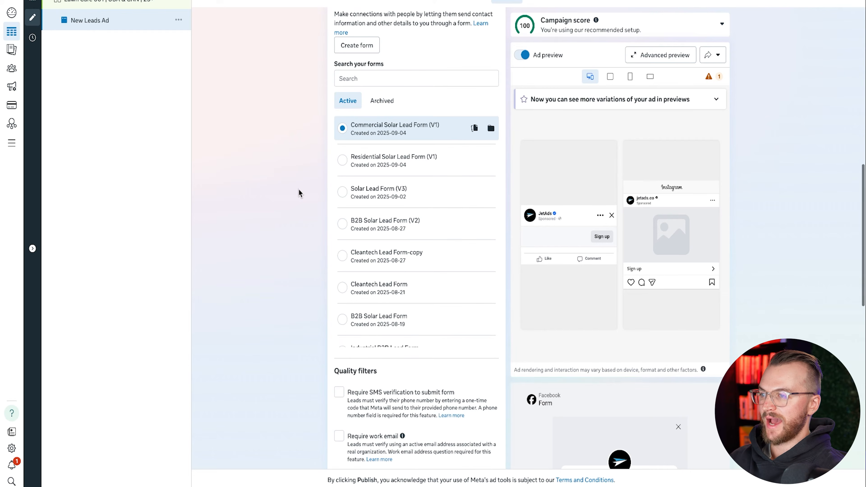
scroll(299, 191, "up", 5)
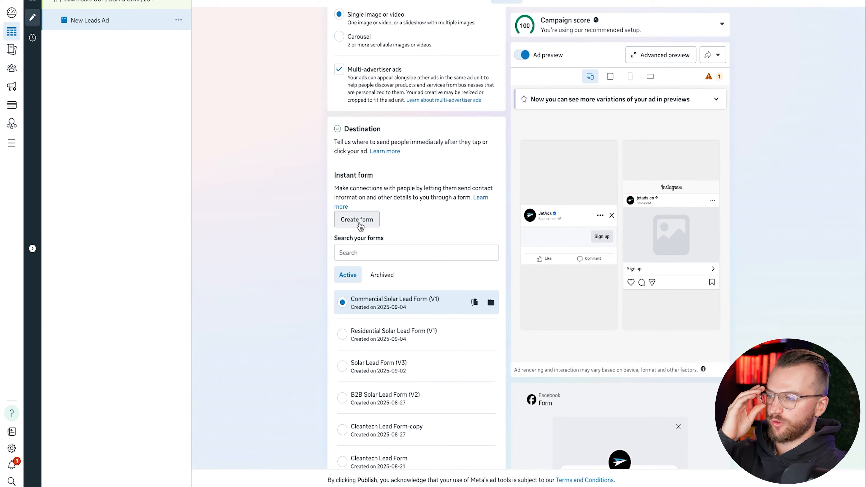
scroll(306, 228, "down", 6)
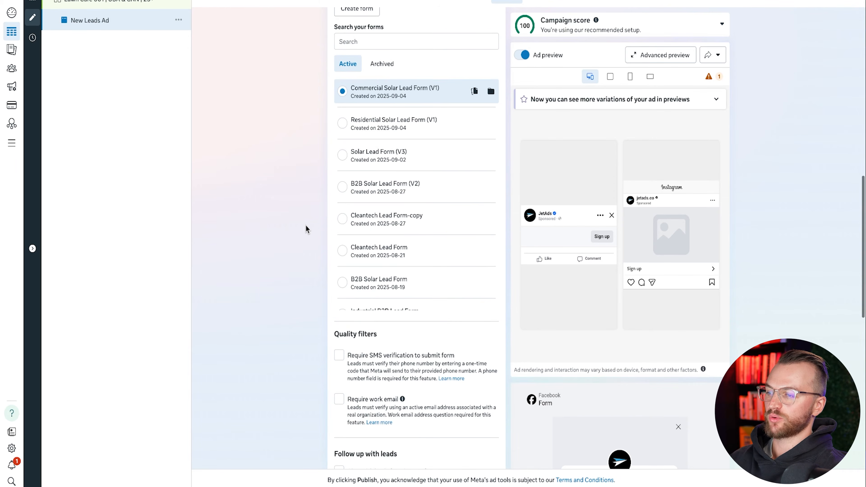
Step: Create a new instant form for the ad and name it Lawn Care
scroll(306, 225, "up", 4)
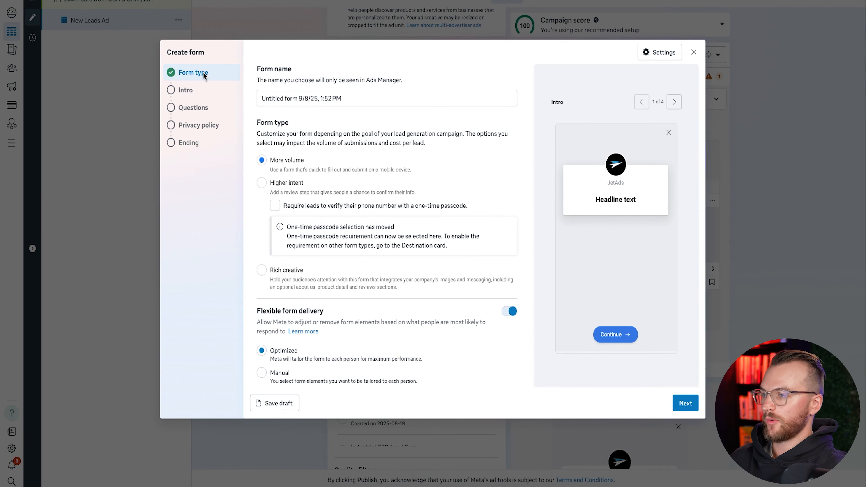
left_click(362, 98)
key("ctrl+a")
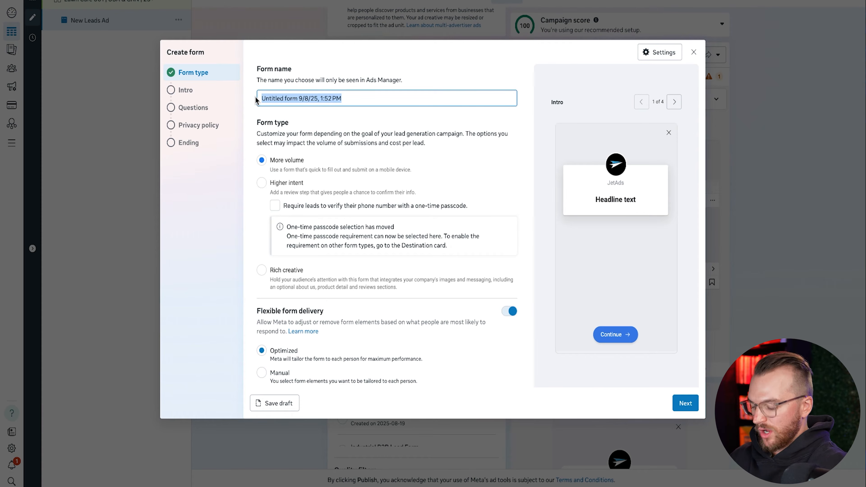
type("Lawn Care")
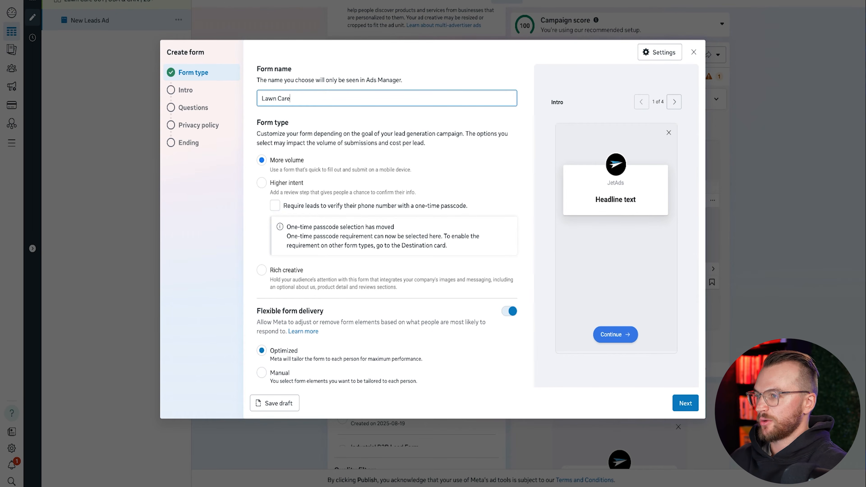
Step: Complete the form name as Lawn Care 001 (YT Example) and turn off flexible form delivery
type(" 001")
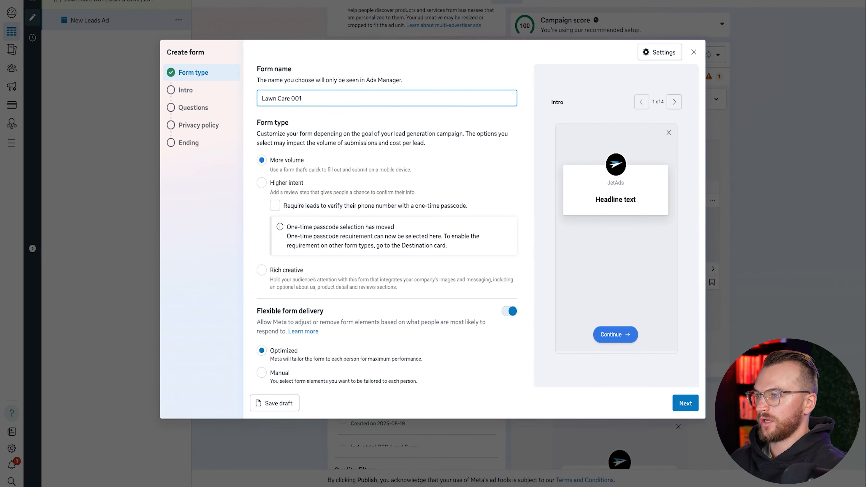
type(" (YouTube Exam")
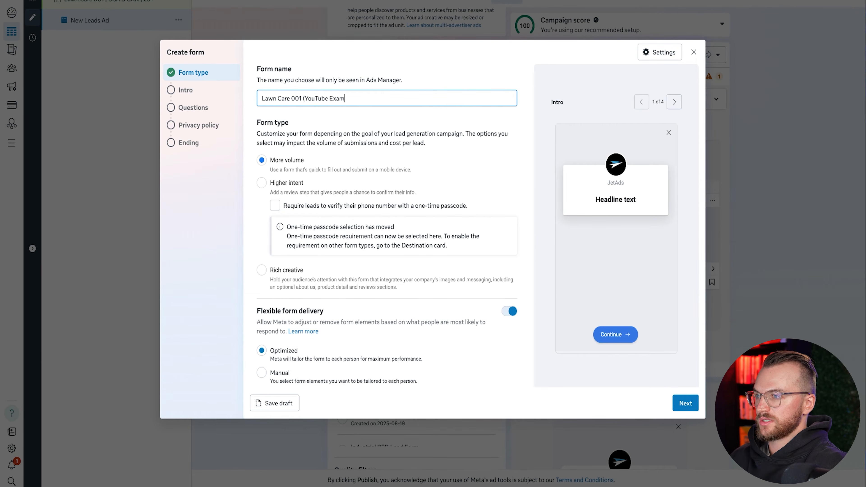
type("ple")
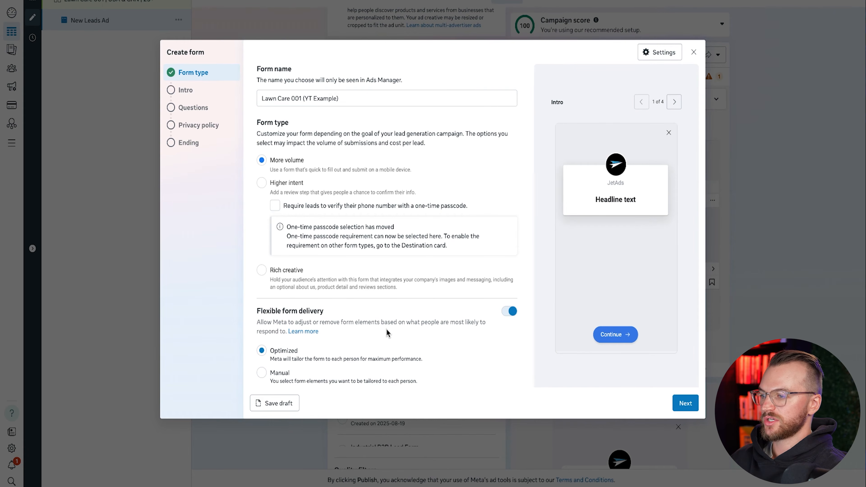
left_click(511, 312)
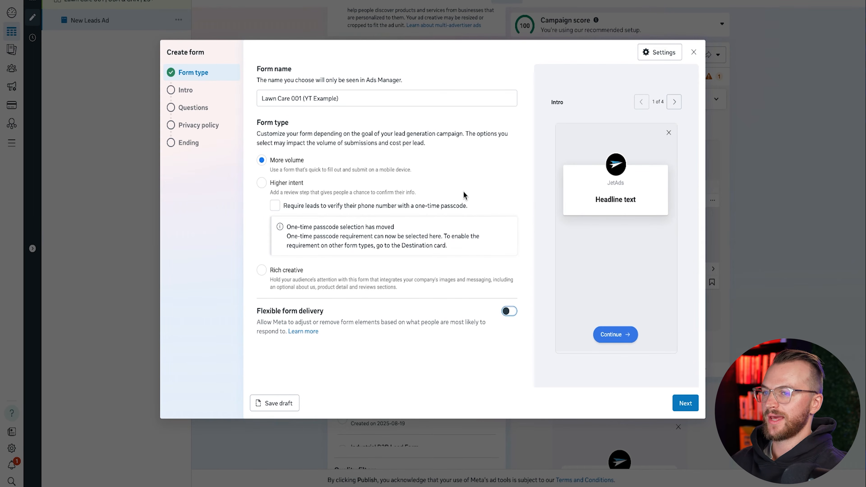
Step: Review the form settings, including the sharing options, field names and tracking parameters
left_click(658, 55)
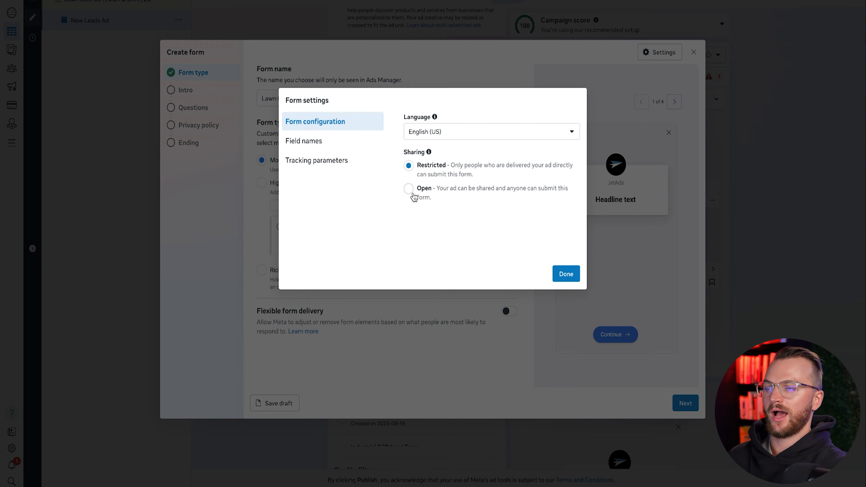
left_click(408, 189)
left_click(409, 166)
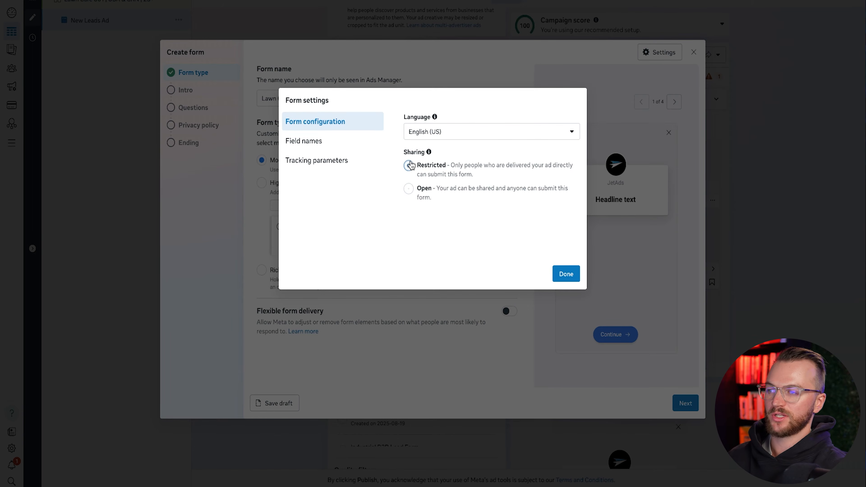
left_click(356, 146)
left_click(353, 160)
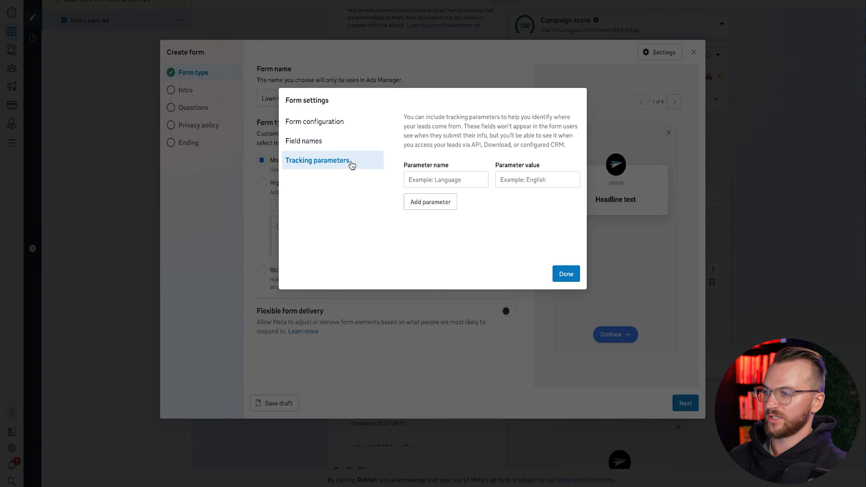
left_click(562, 273)
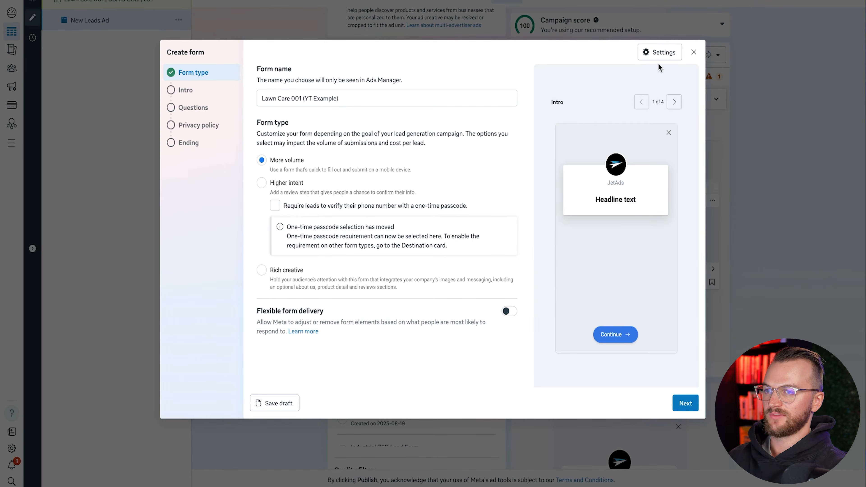
Step: Set the form's sharing to Open in its configuration settings and proceed to the Intro section
left_click(660, 52)
left_click(314, 122)
left_click(409, 189)
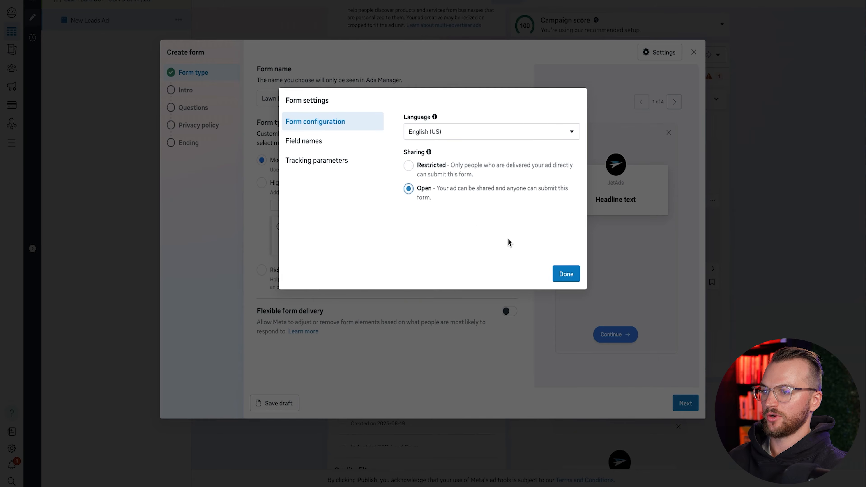
left_click(567, 274)
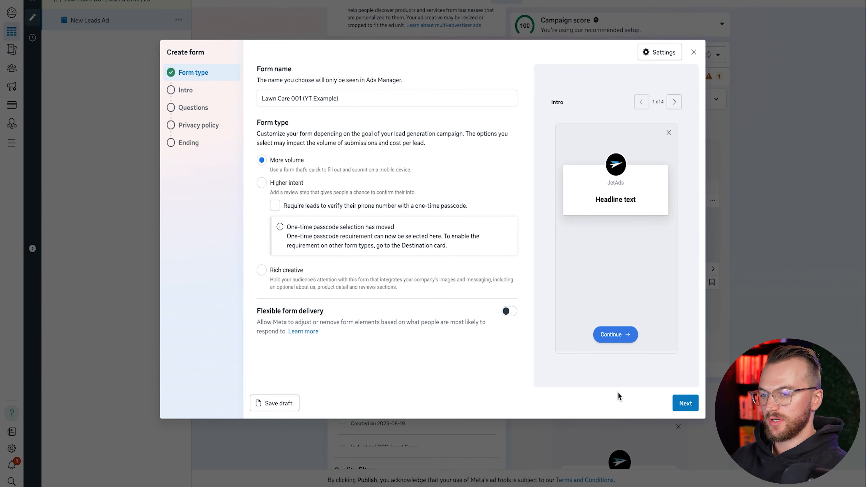
left_click(685, 403)
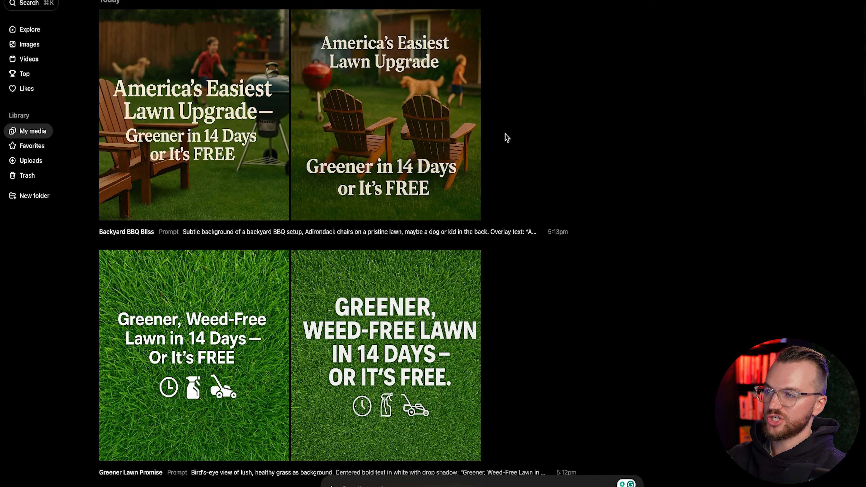
Step: Look through the generated lawn care ad images in the media library for the offer wording
scroll(507, 138, "down", 8)
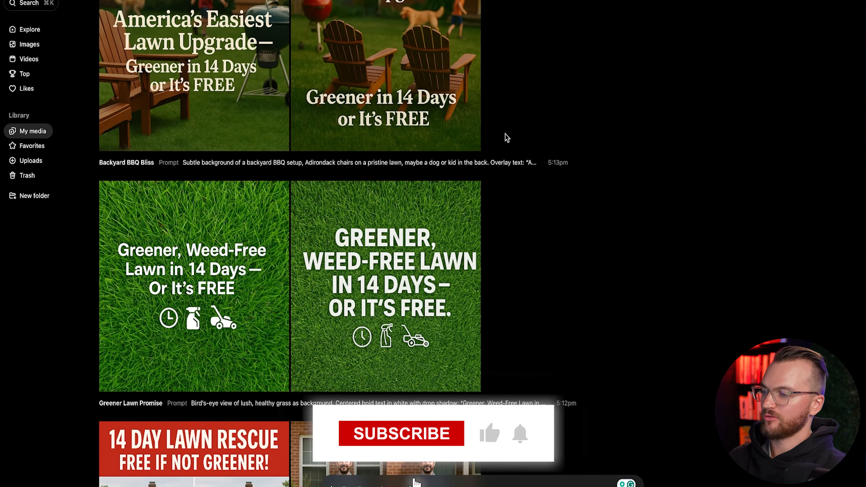
scroll(507, 138, "down", 1)
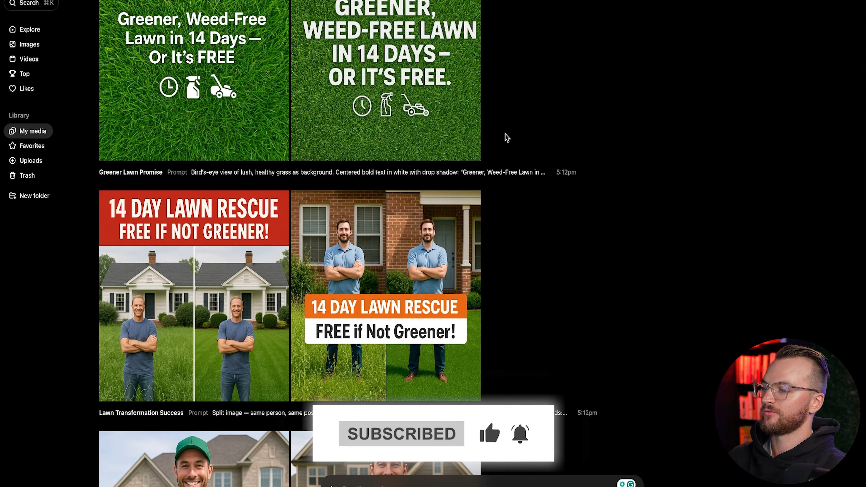
scroll(507, 138, "down", 2)
scroll(507, 137, "down", 4)
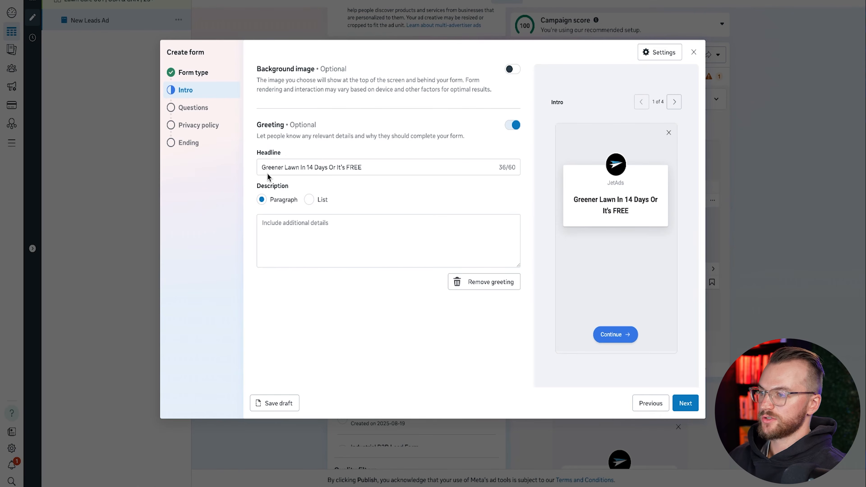
Step: Extend the greeting headline to read "Home Owners: Get A Greener Lawn In 14 Days Or It's FREE"
left_click(266, 169)
type("H")
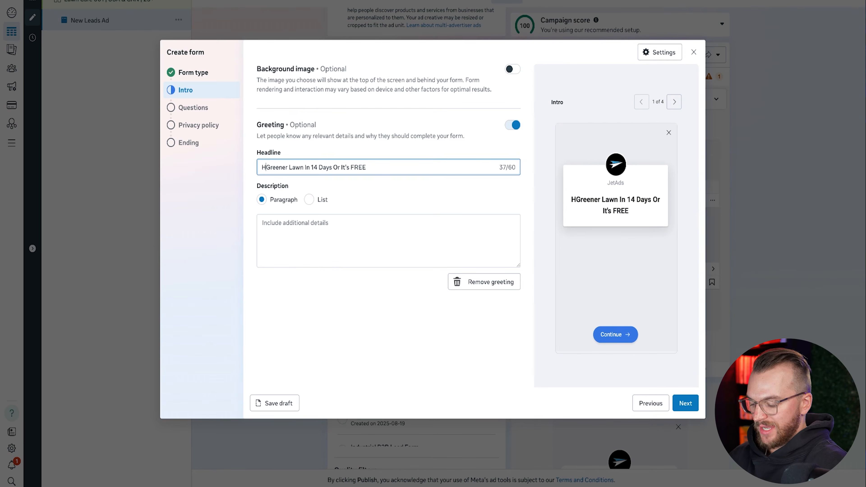
type("ome Owner")
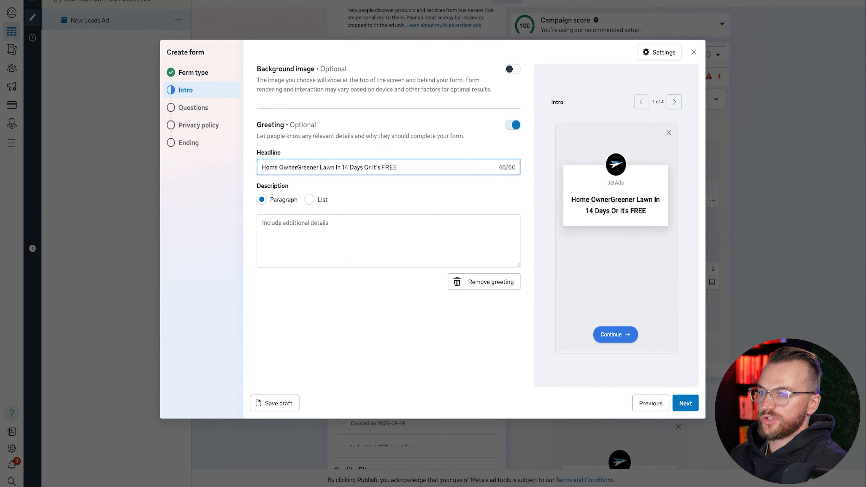
type("s: ")
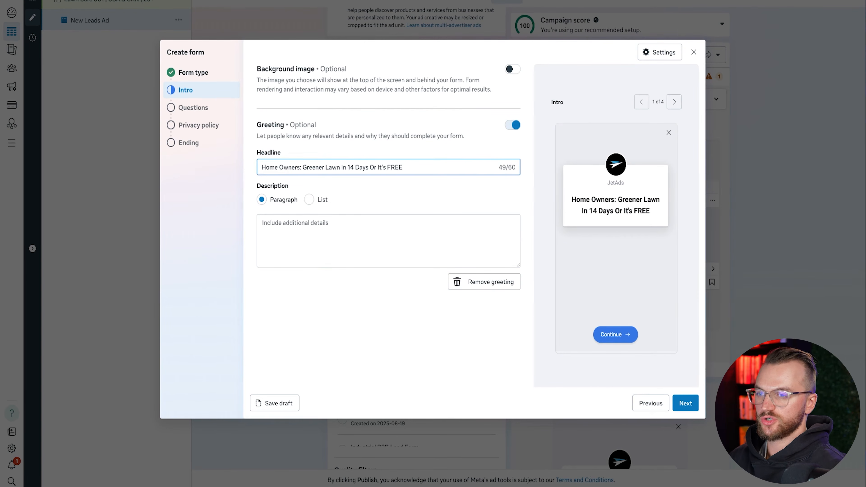
type("Ge")
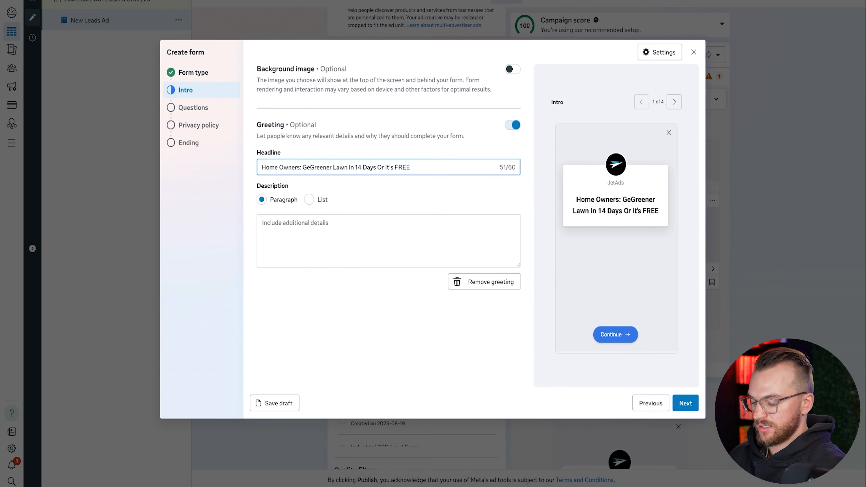
type("t A")
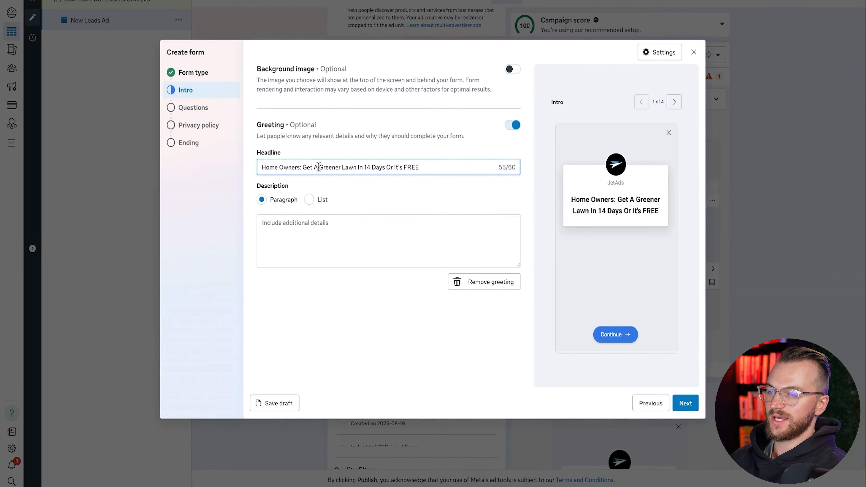
Step: Add a greeting description promising a greener weed-free lawn in 14 days, done for you or you don't pay, and asking for information on the next page
left_click(295, 220)
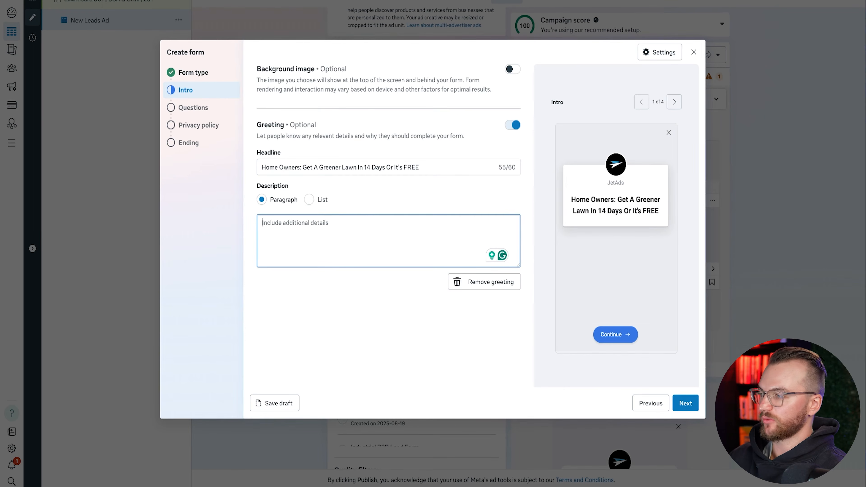
type("If you'd like a greener weed-free lawn in the next 14 days, entirely done for you, or you don't pay... then fill out your information on the next page...")
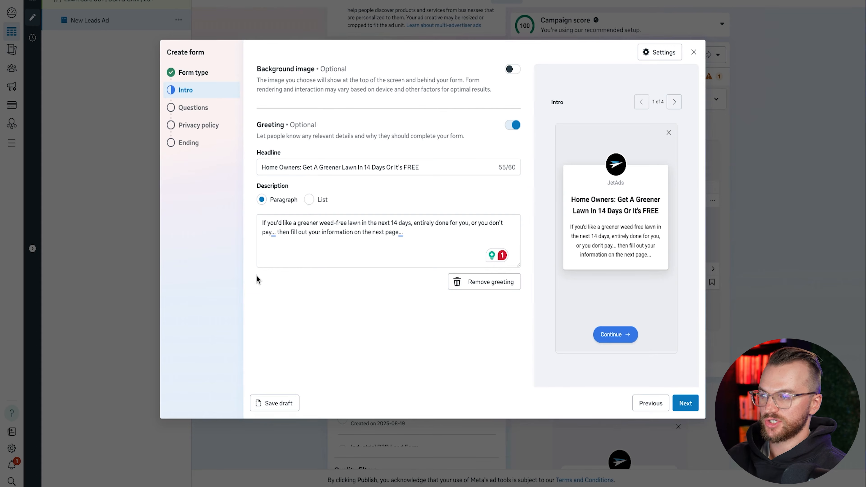
left_click(339, 235)
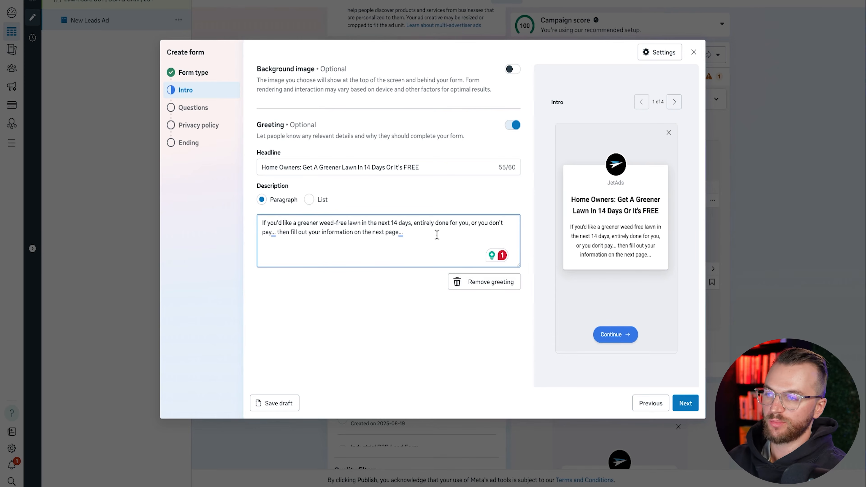
left_click_drag(435, 235, 221, 225)
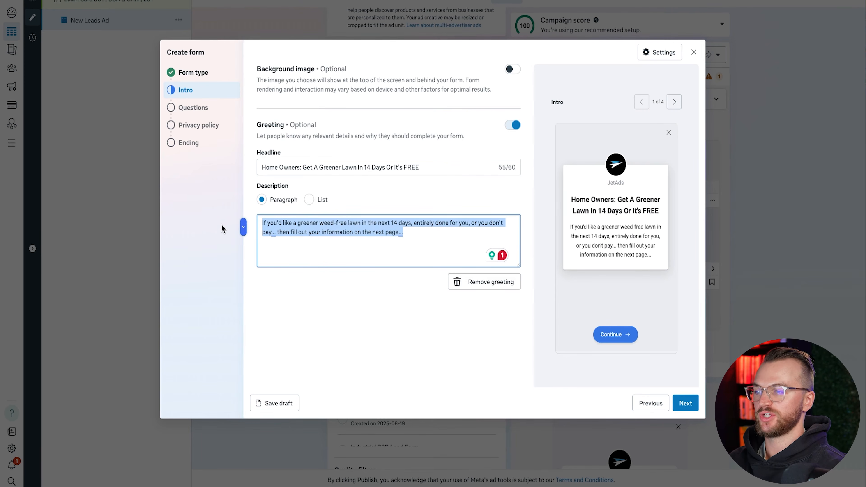
left_click(370, 242)
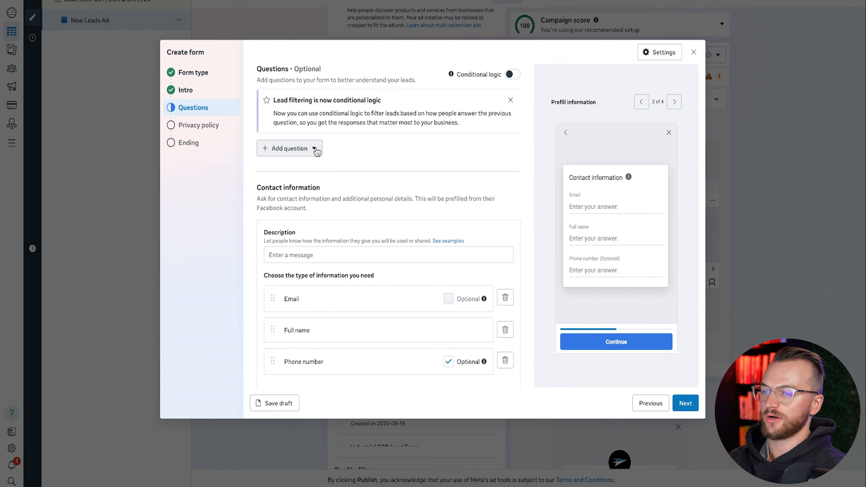
Step: Add a multiple-choice question to the form asking "Are you a home owner within the Dallas area?"
scroll(363, 255, "down", 1)
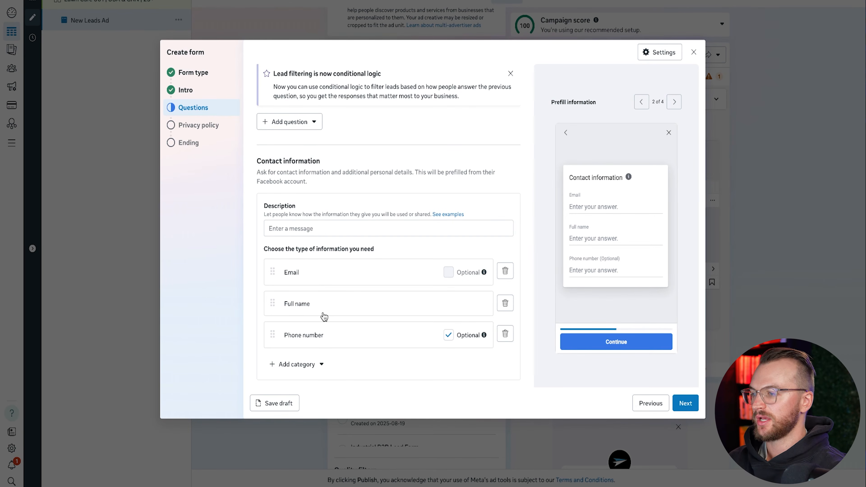
scroll(340, 236, "up", 1)
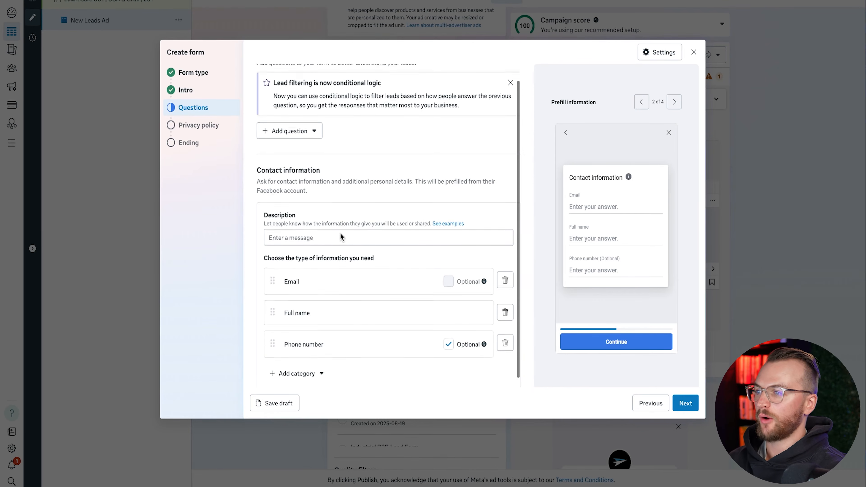
scroll(340, 233, "up", 2)
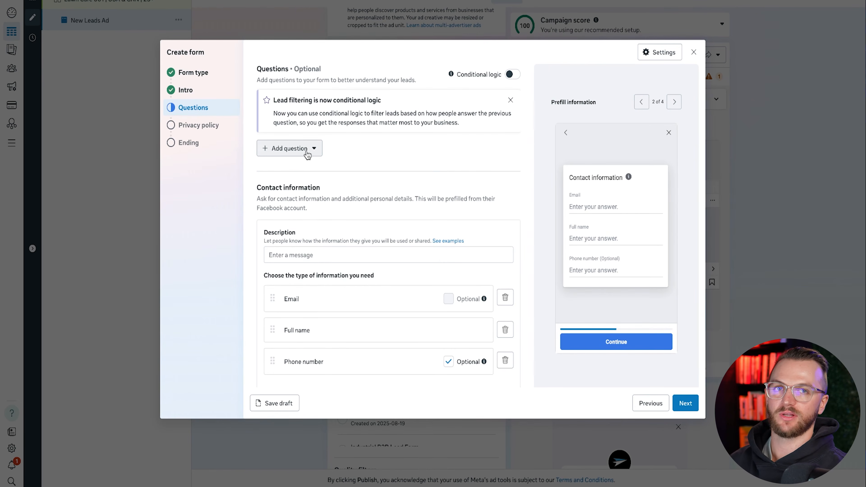
left_click(307, 154)
left_click(307, 153)
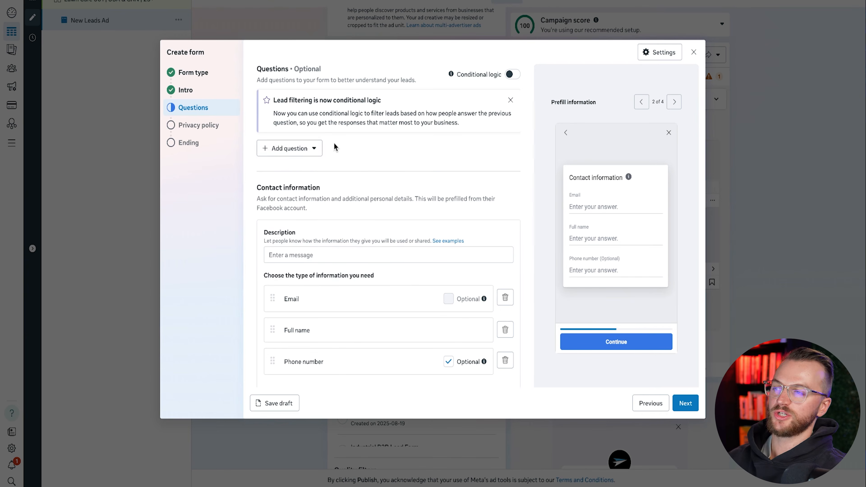
left_click(306, 152)
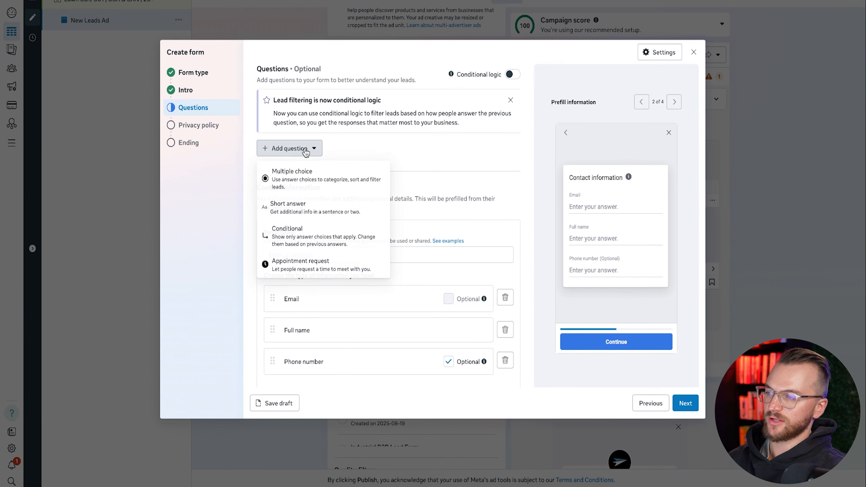
left_click(306, 186)
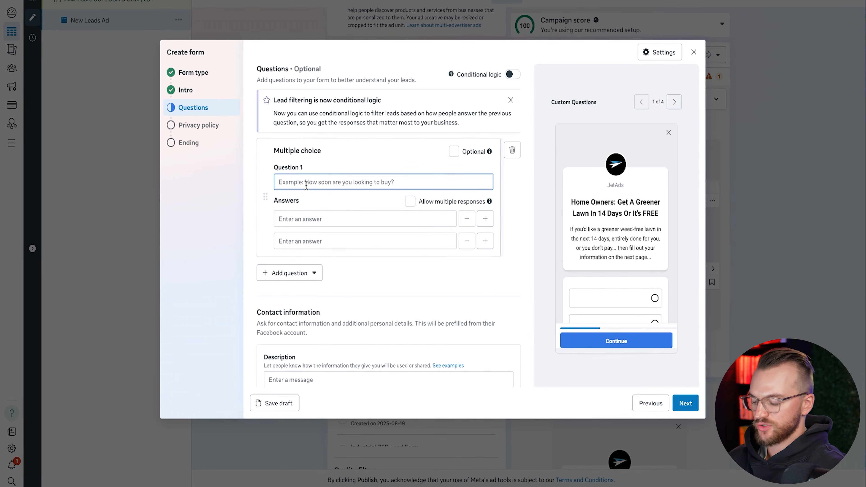
type("Are you a ")
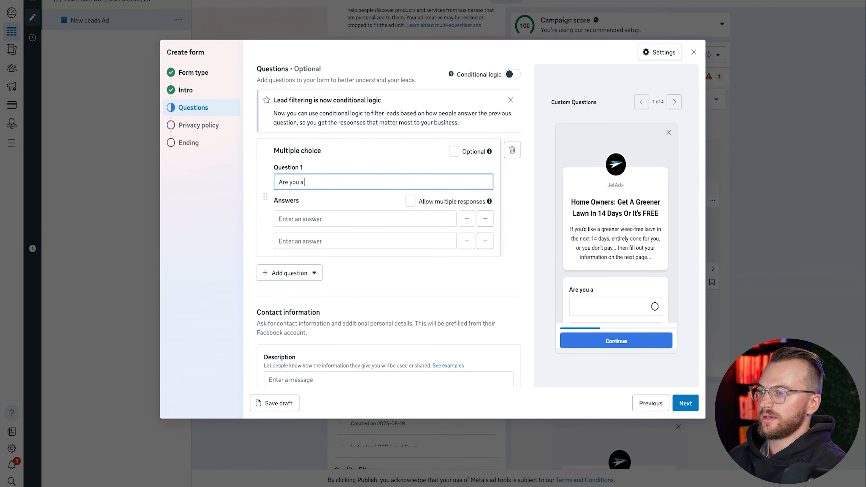
type("home owner?")
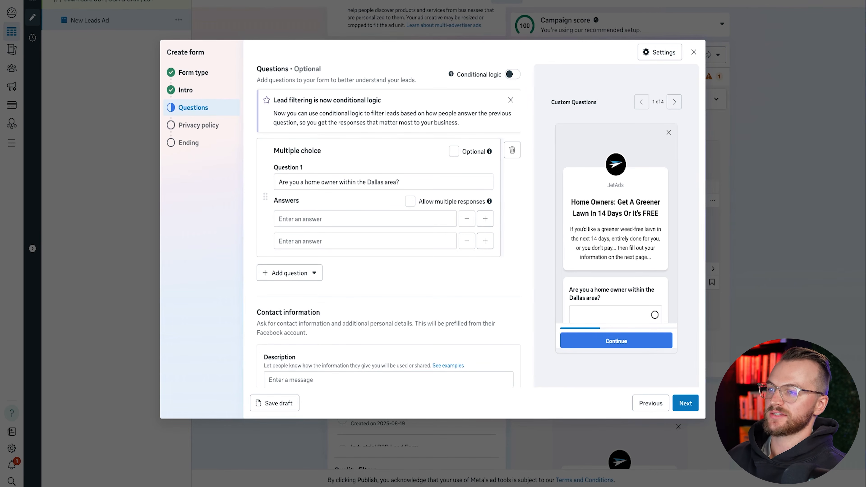
Step: Enter YES and NO as the answers to the home owner question and check them in the form preview
left_click(306, 221)
type("YES")
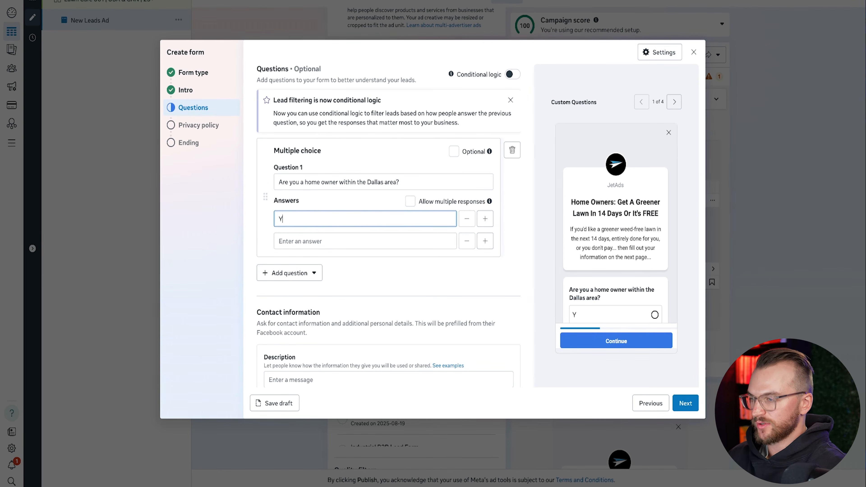
left_click(300, 237)
type("NO")
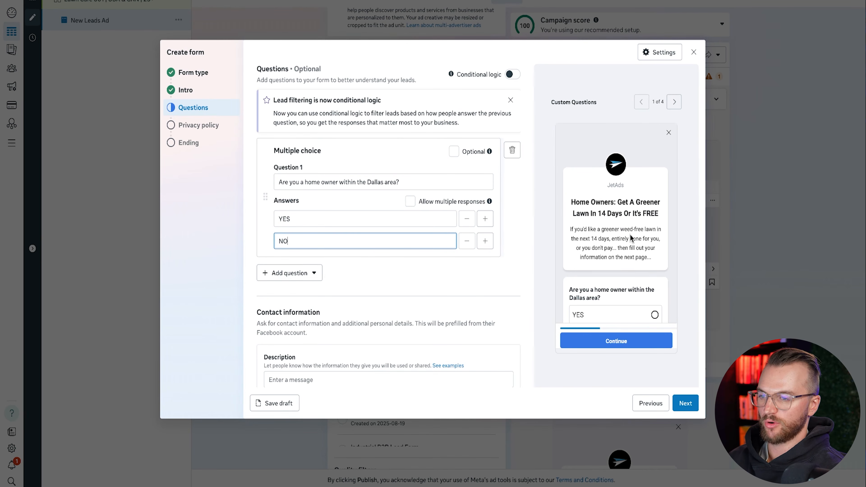
scroll(630, 234, "down", 2)
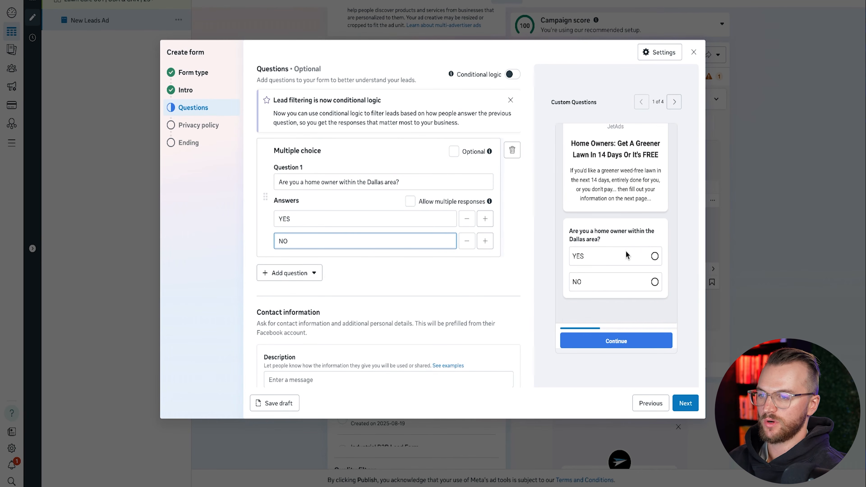
Step: Change the home owner question's answers to Yes and No, and turn on conditional logic for the form questions
left_click(314, 214)
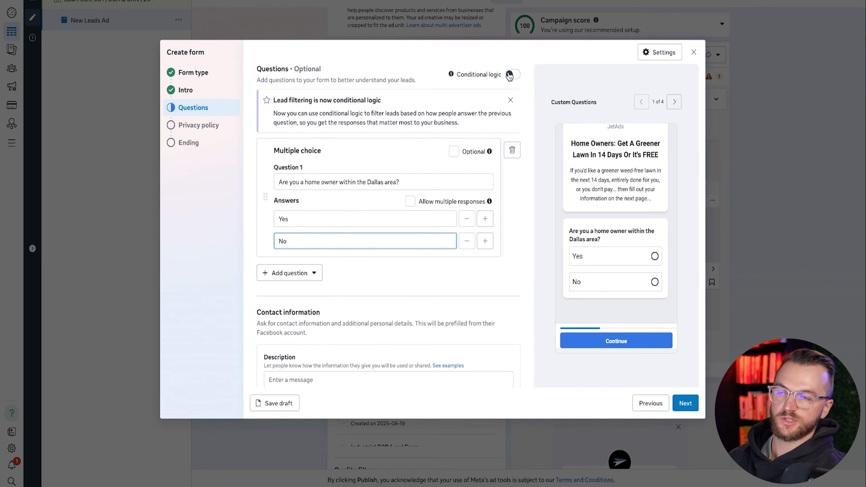
left_click(509, 74)
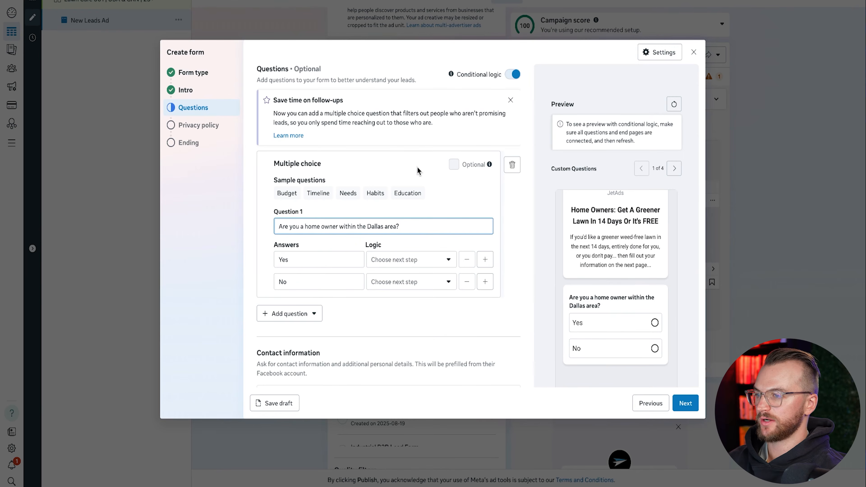
Step: Route the Yes answer to form submission with the E1 End page for leads, and the No answer to closing the form
left_click(415, 261)
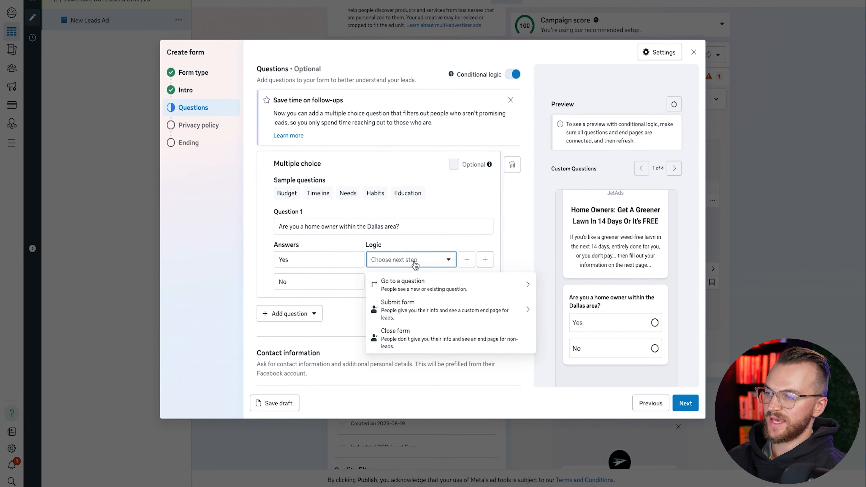
left_click(420, 318)
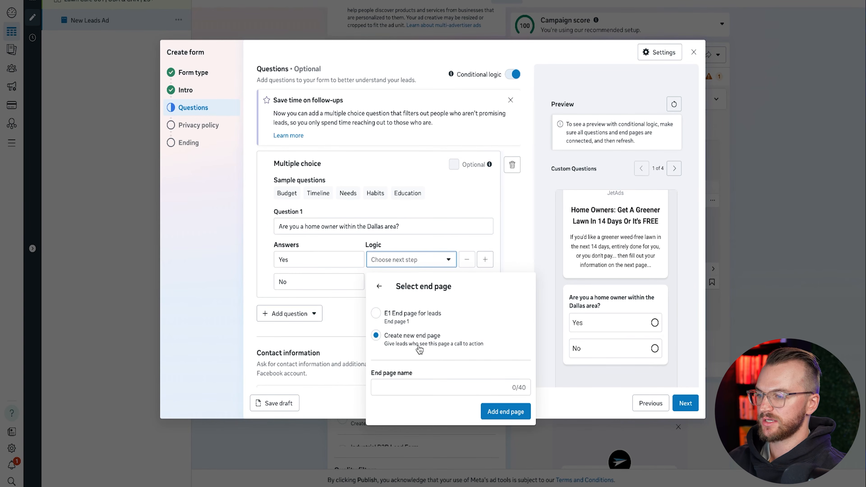
left_click(381, 319)
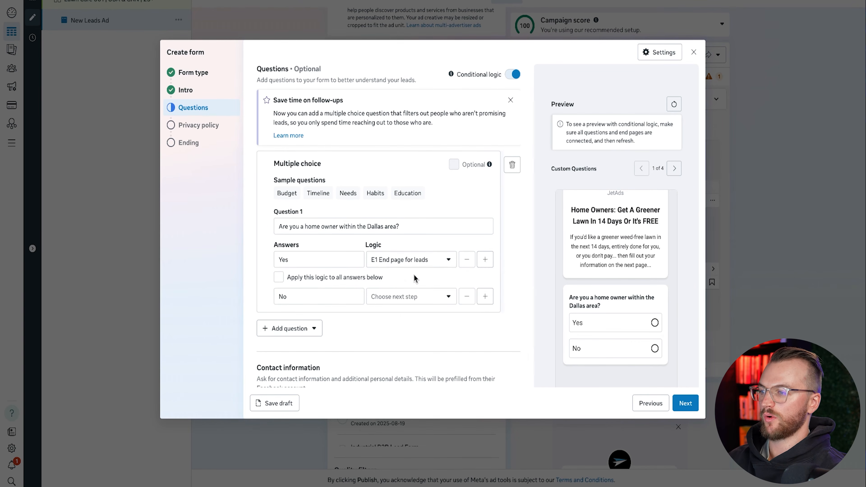
left_click(404, 297)
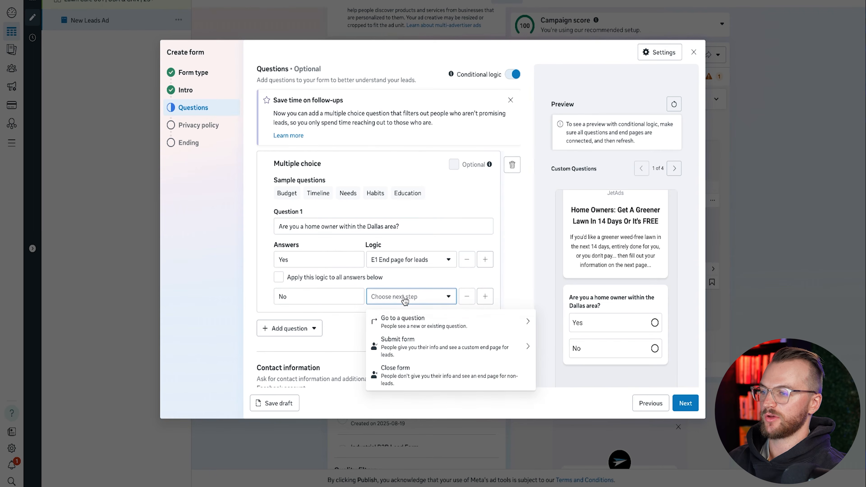
left_click(423, 378)
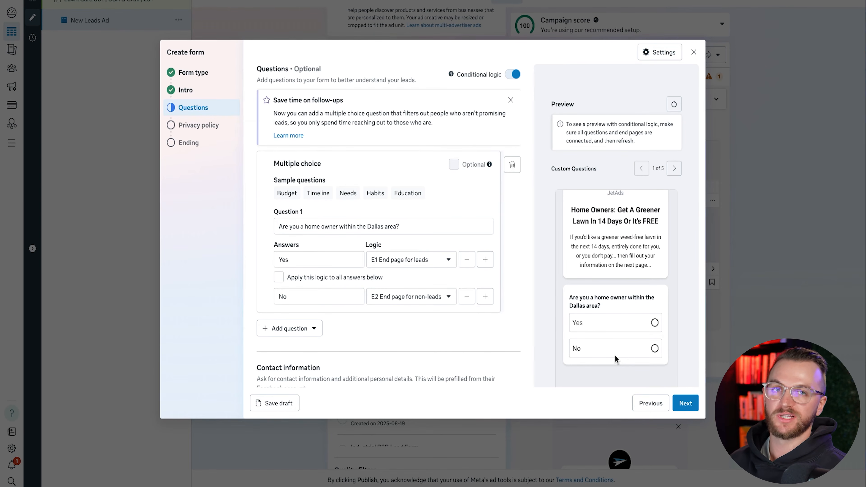
Step: Delete the Email contact field and add it back from the contact fields
scroll(413, 230, "down", 6)
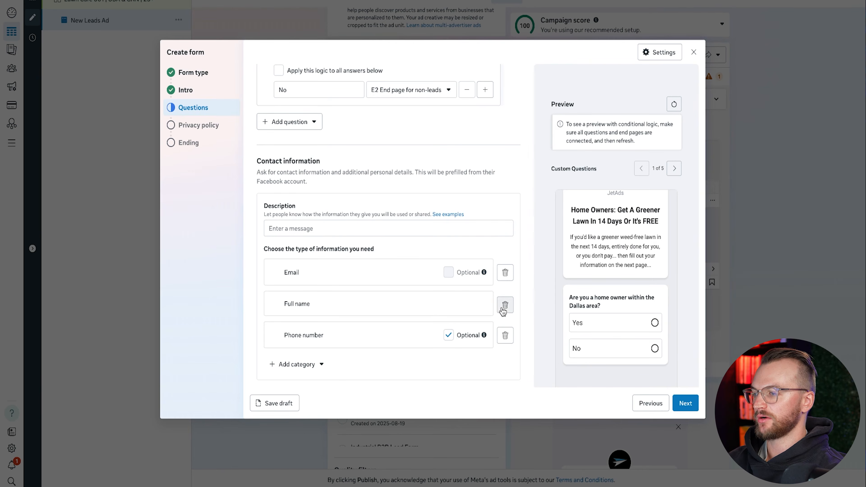
left_click(505, 279)
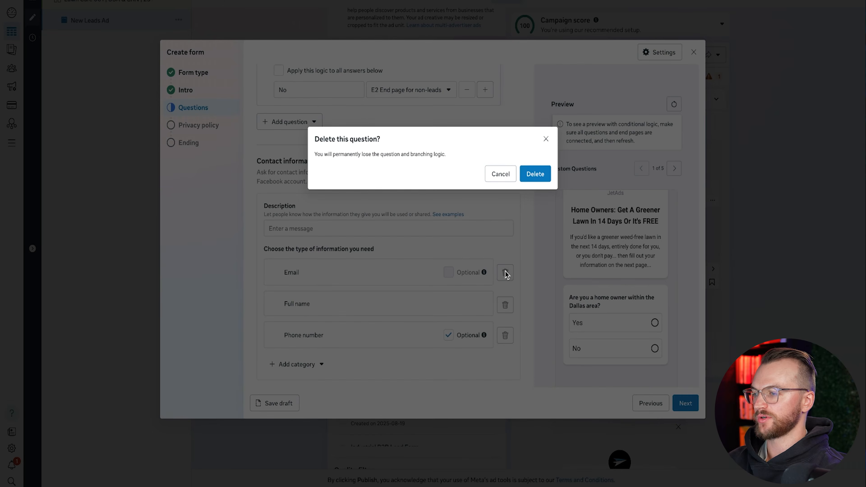
left_click(533, 173)
left_click(321, 364)
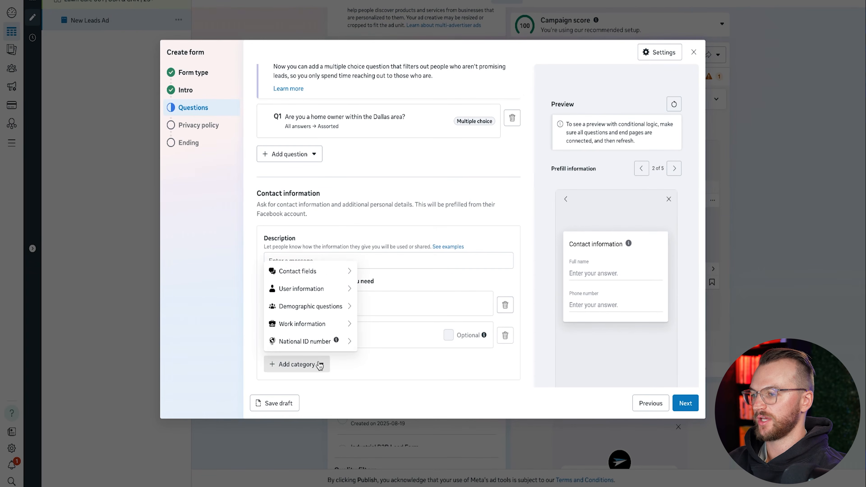
mouse_move(360, 289)
mouse_move(341, 272)
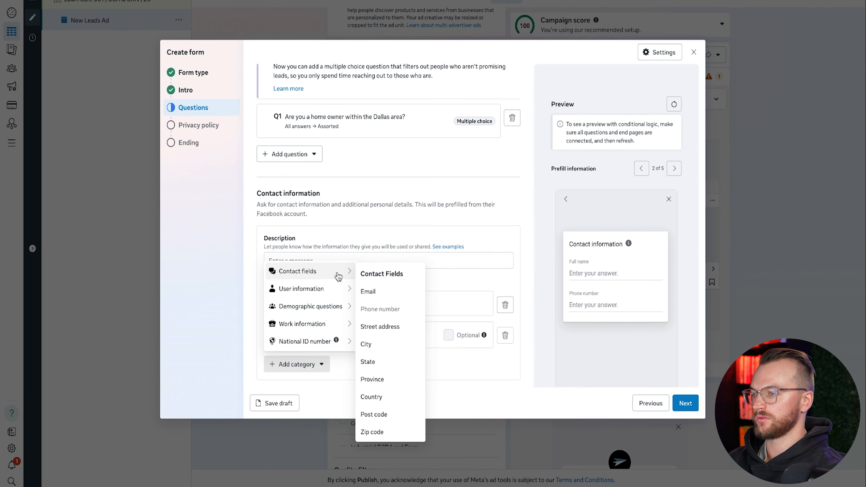
left_click(381, 291)
Step: Delete the Phone number contact field and add it back after Email as a non-optional field
left_click(505, 335)
left_click(533, 173)
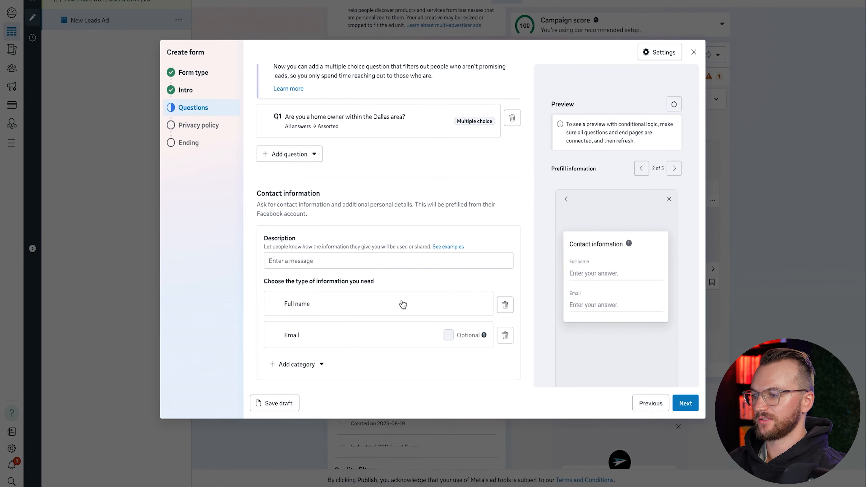
left_click(315, 364)
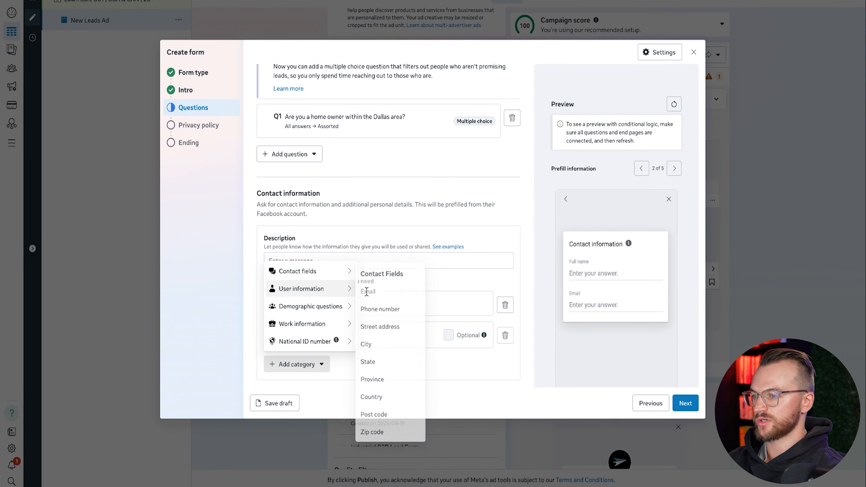
mouse_move(341, 286)
mouse_move(342, 271)
left_click(379, 308)
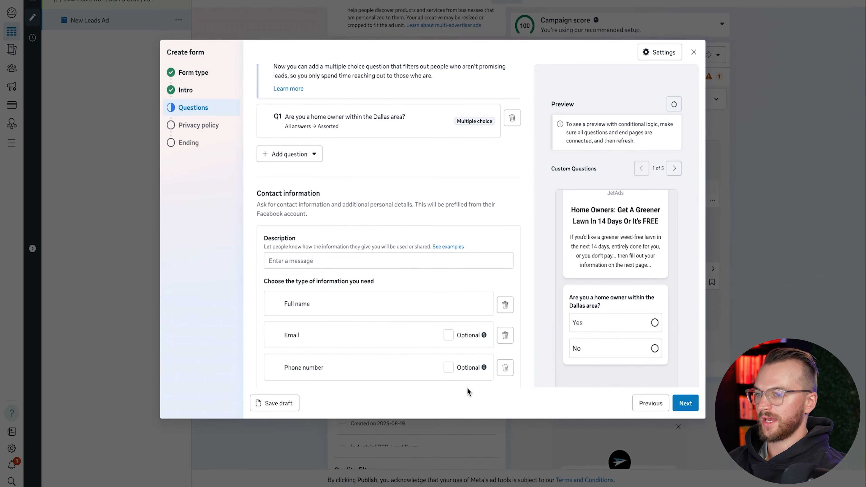
Step: Add a Street address contact field and check the contact information page in the form preview
scroll(401, 335, "down", 1)
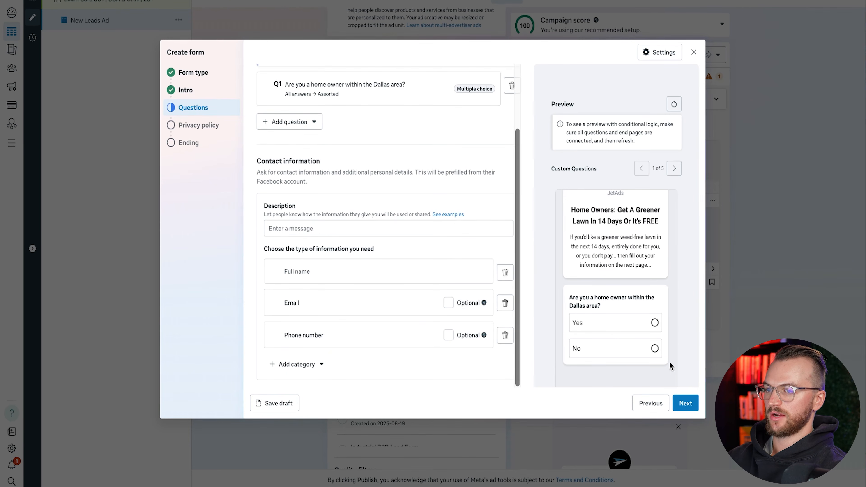
left_click(302, 365)
mouse_move(323, 272)
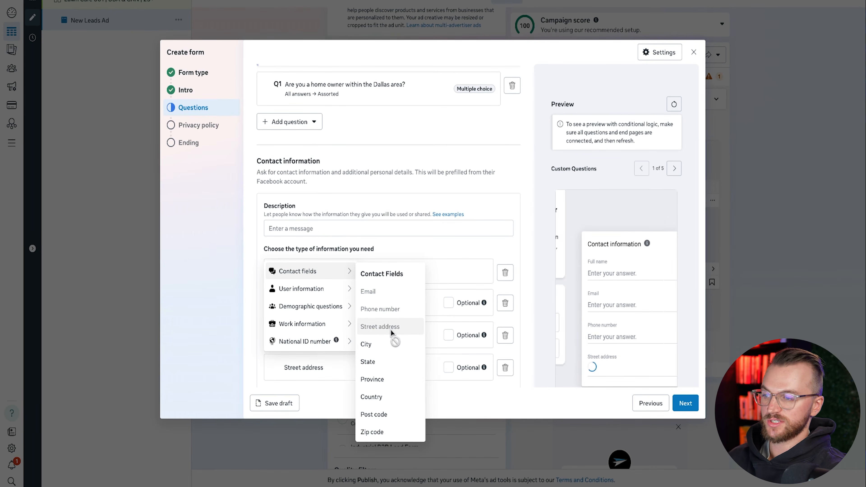
left_click(393, 328)
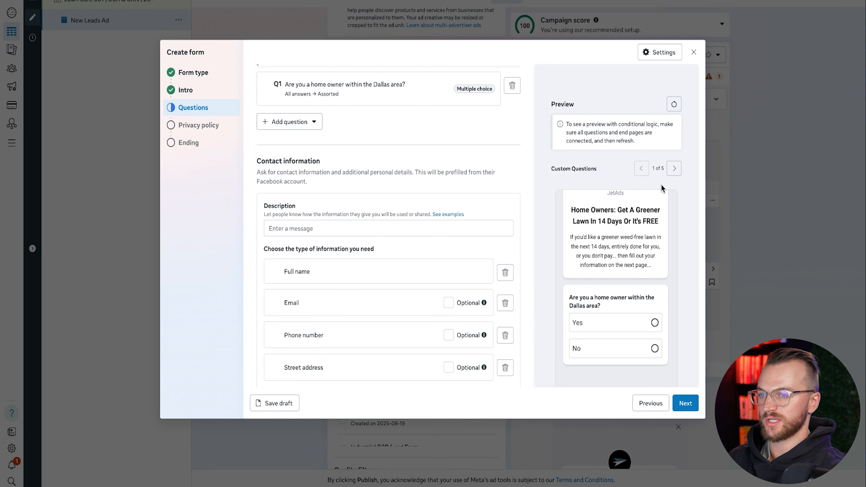
left_click(674, 169)
scroll(335, 369, "down", 1)
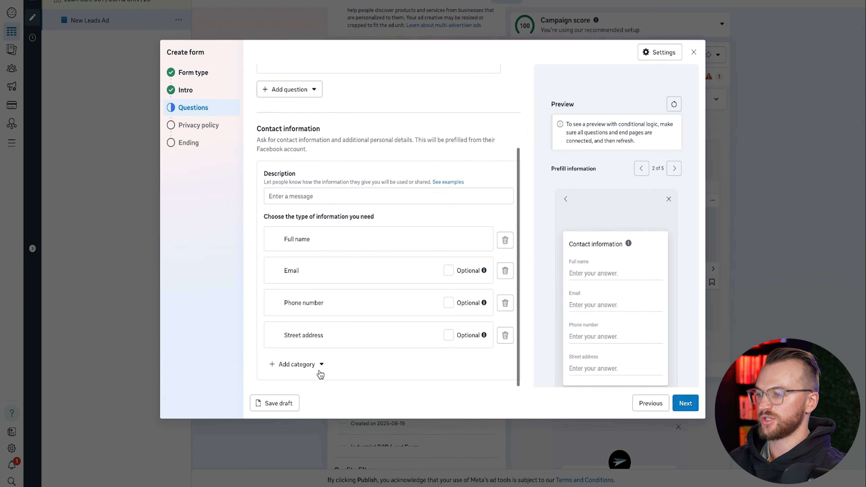
left_click(319, 365)
mouse_move(327, 273)
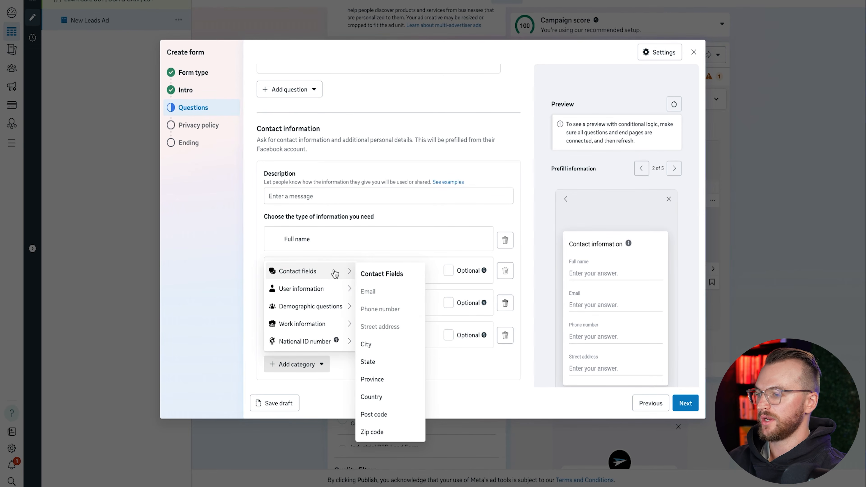
mouse_move(330, 293)
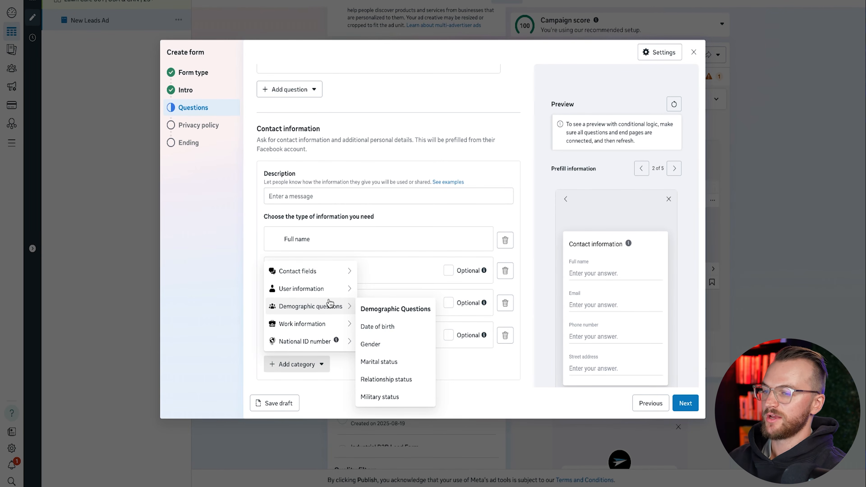
mouse_move(330, 330)
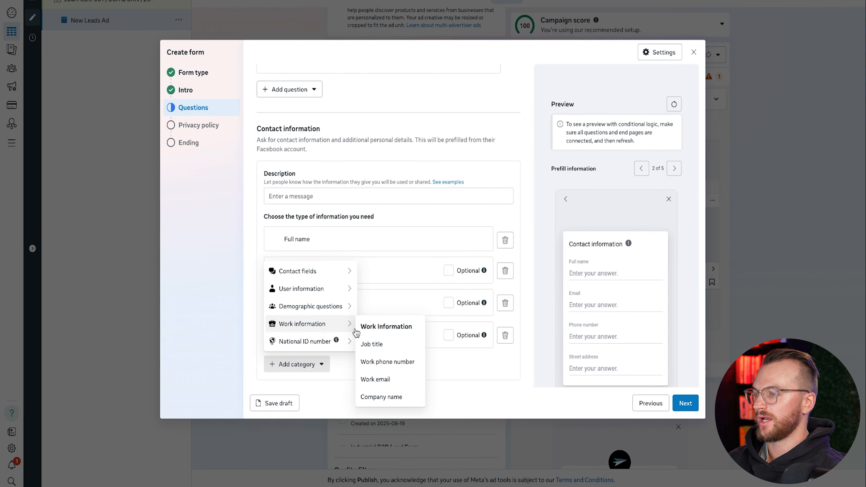
left_click(391, 250)
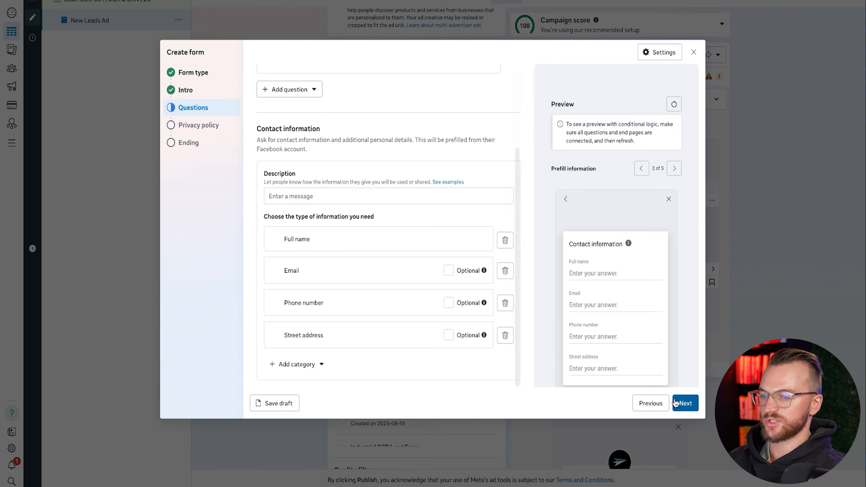
Step: Fill in the required contact information description with "Please enter your info below:"
left_click(685, 403)
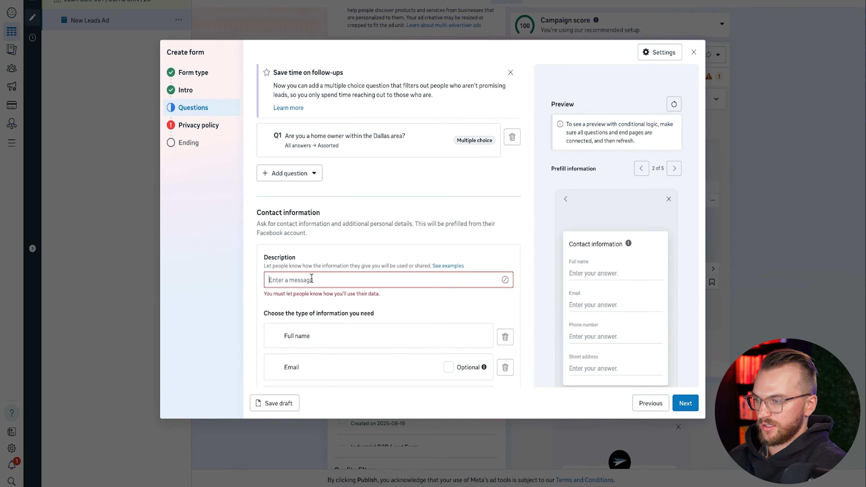
type("Please enter your")
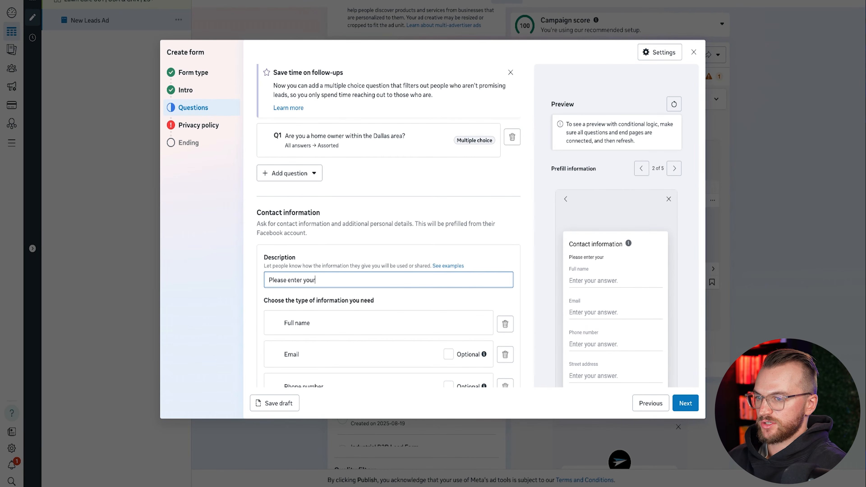
type(" info below")
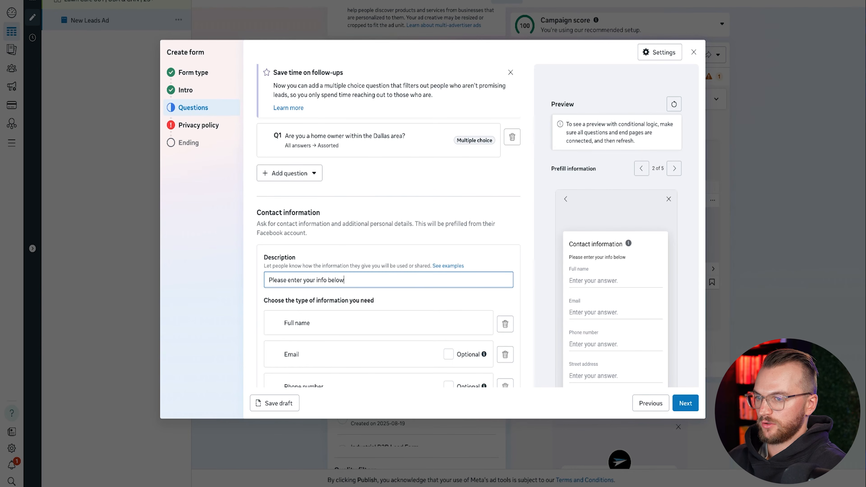
type(":")
scroll(417, 278, "down", 2)
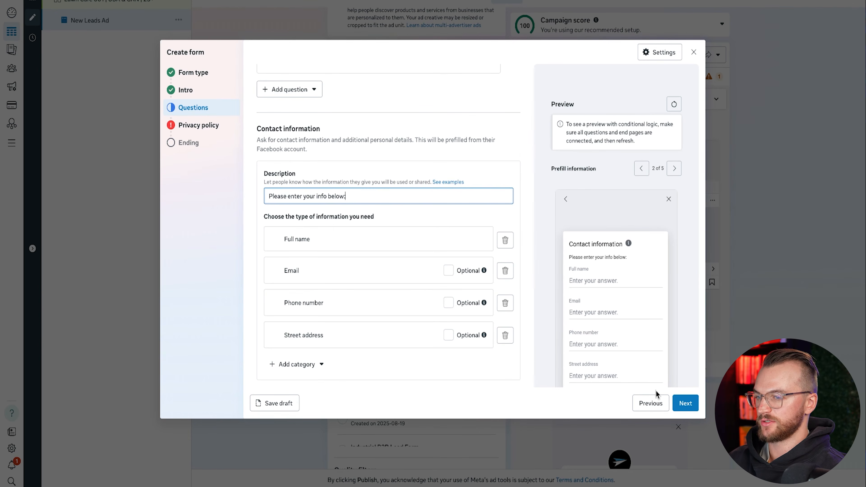
left_click(685, 403)
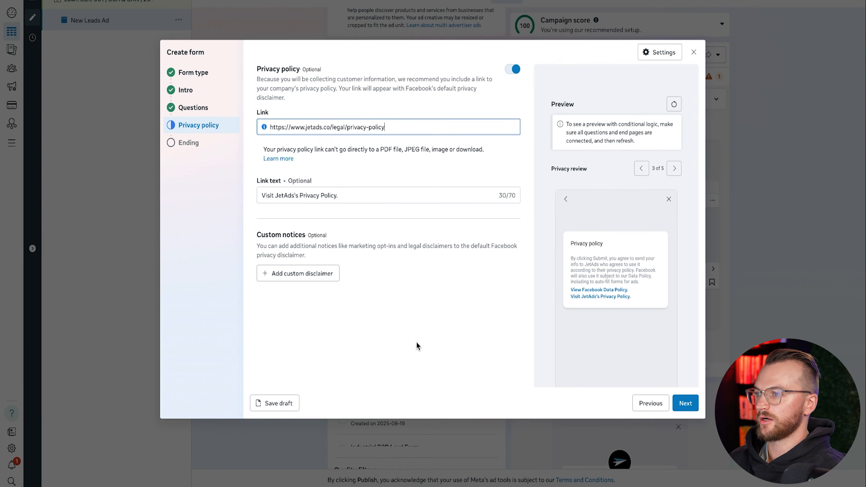
left_click(416, 342)
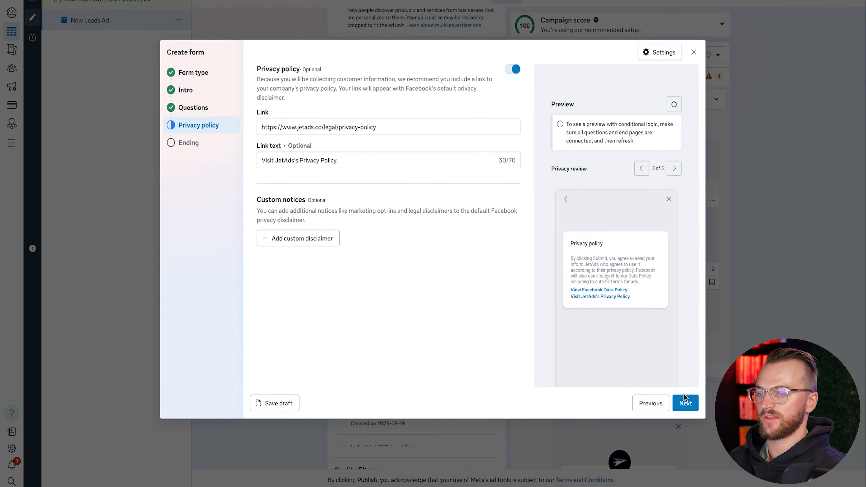
left_click(686, 403)
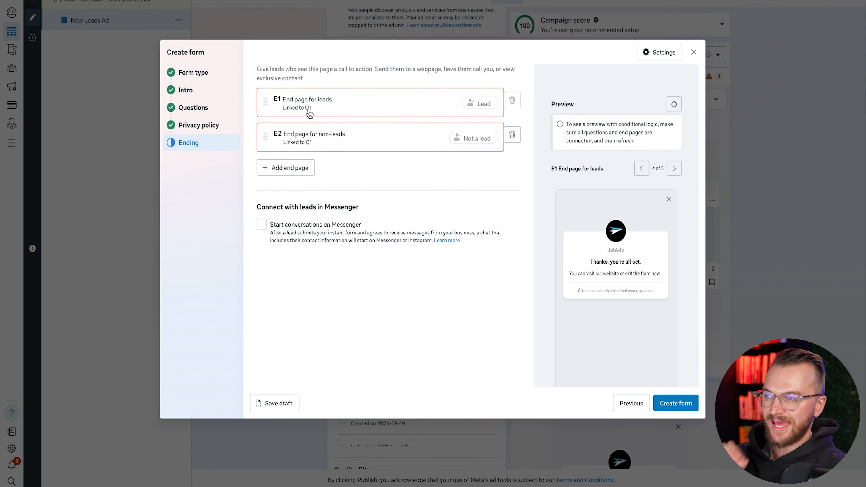
left_click(321, 141)
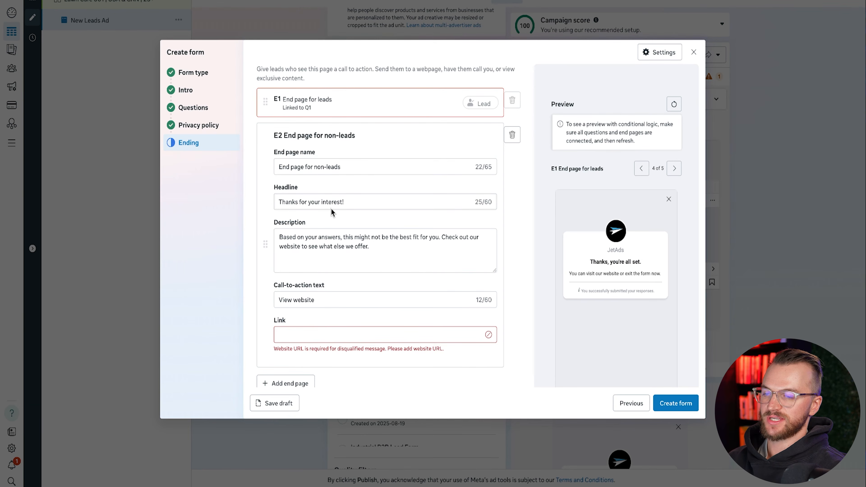
left_click(679, 169)
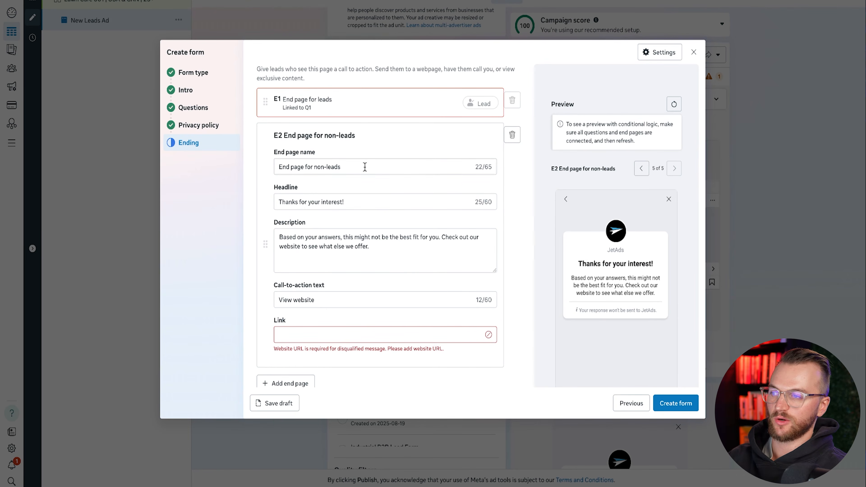
left_click(301, 334)
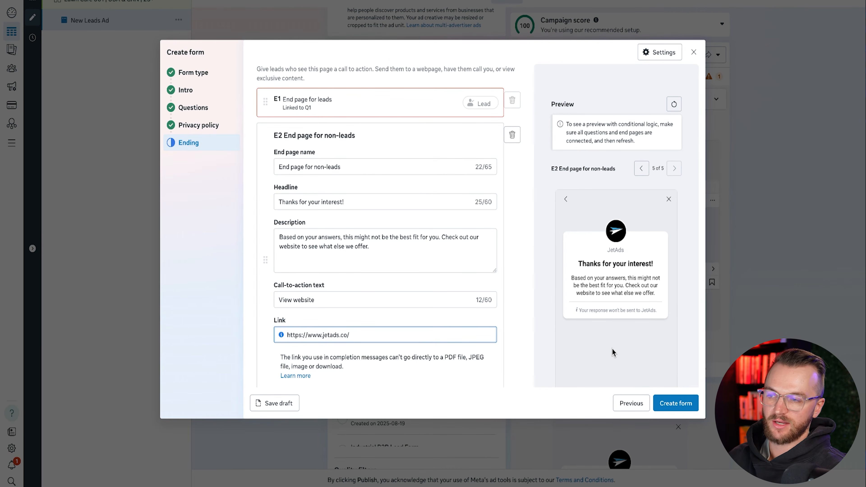
left_click(337, 112)
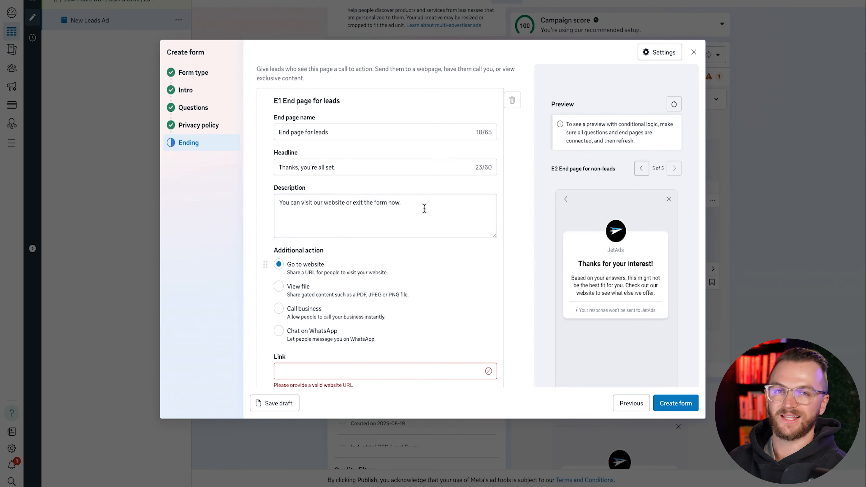
scroll(307, 297, "down", 3)
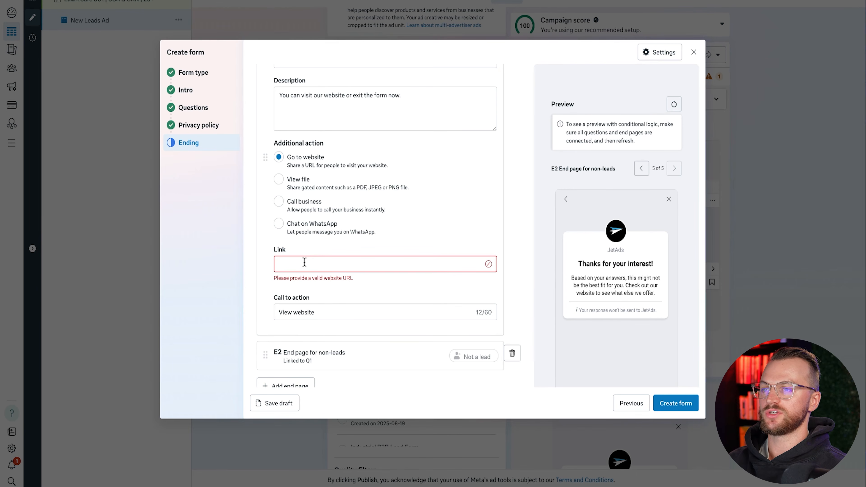
scroll(304, 262, "up", 1)
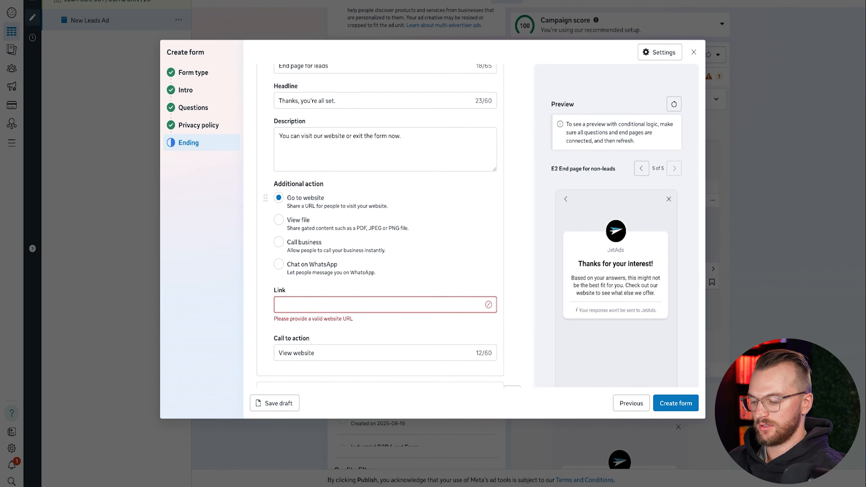
type("https://www.jetads.co/contact/book-a-call")
Step: Change the headline of the E1 End page for leads to "IMPORTANT FINAL STEP"
scroll(350, 239, "up", 2)
left_click_drag(279, 167, 338, 163)
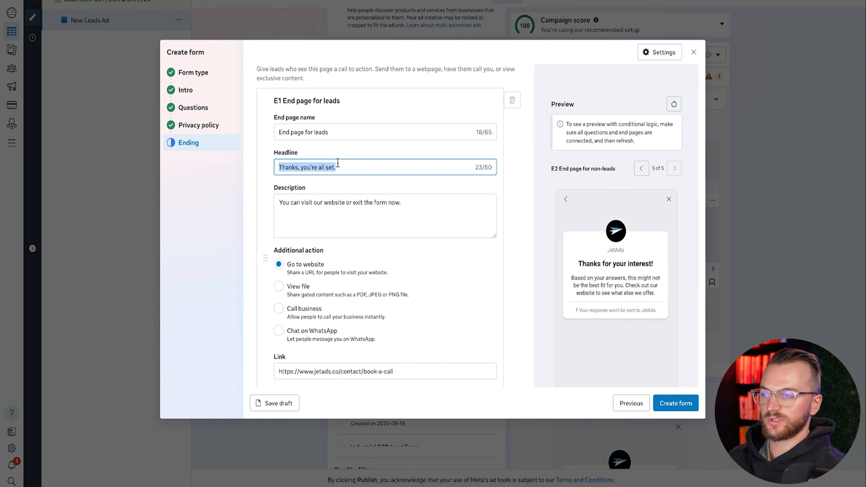
type("IMPORTANT")
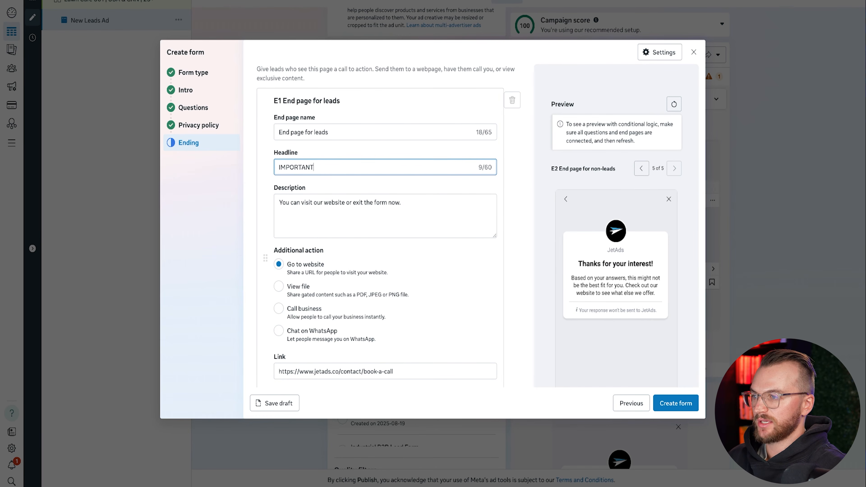
type(" FINAL STEP")
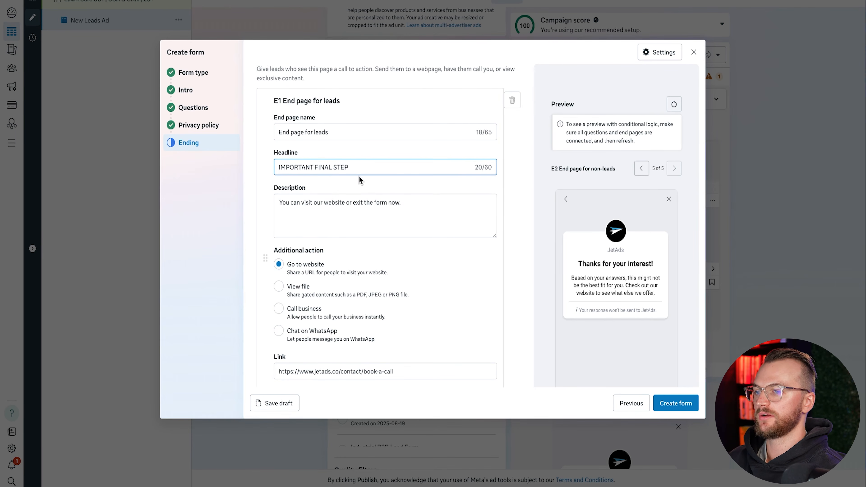
Step: Rewrite the E1 description to urge booking a call through the blue button for a greener lawn in 14 days, completely done or free
left_click(492, 204)
key("ctrl+a")
type("Click the blue 'Book a Call\" button below and book a call on the next page to receive a greener lawn in the next 14 days, completely done for you or you don't pay a cent.")
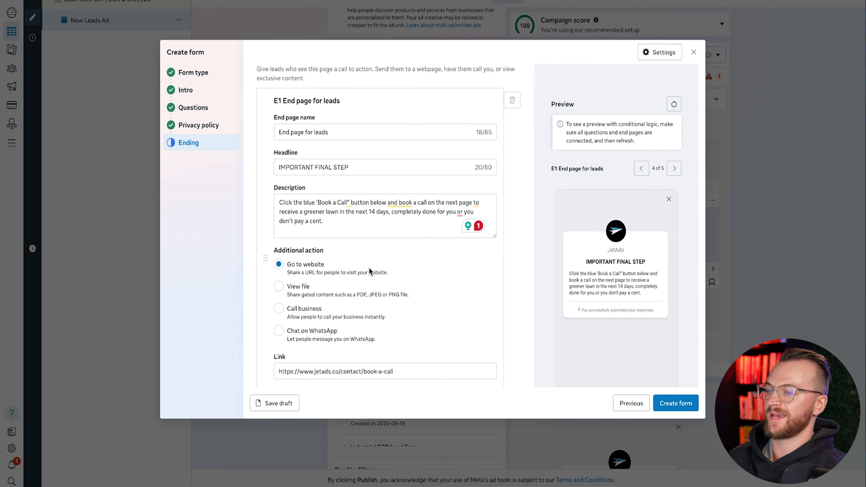
Step: Set the E1 end page's call to action to "Book A Call" and check it in the form preview
scroll(369, 267, "down", 3)
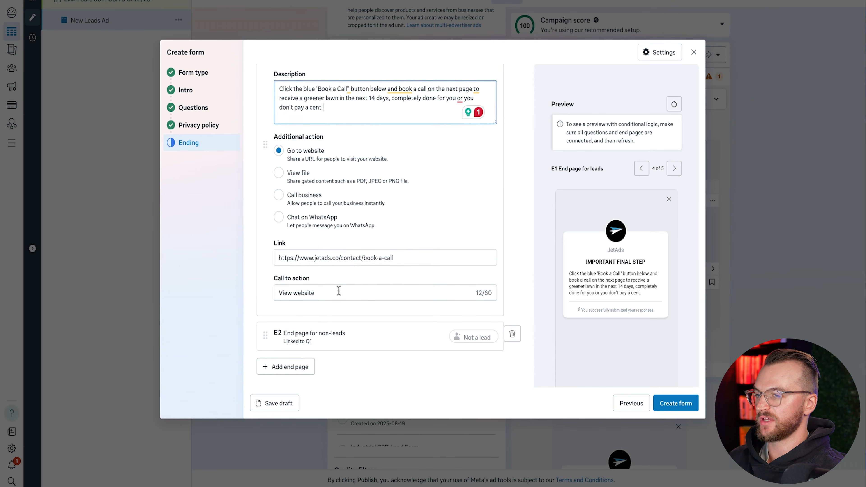
left_click_drag(325, 293, 264, 295)
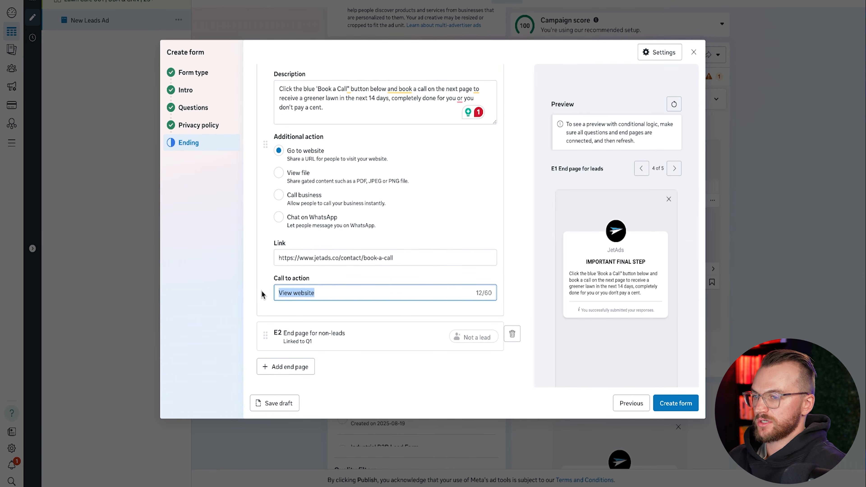
type("Book A Call")
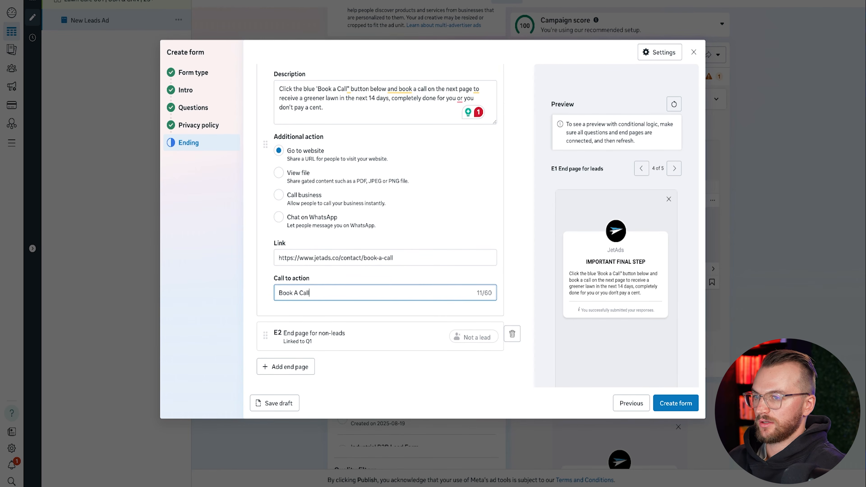
scroll(620, 264, "down", 2)
scroll(637, 306, "up", 1)
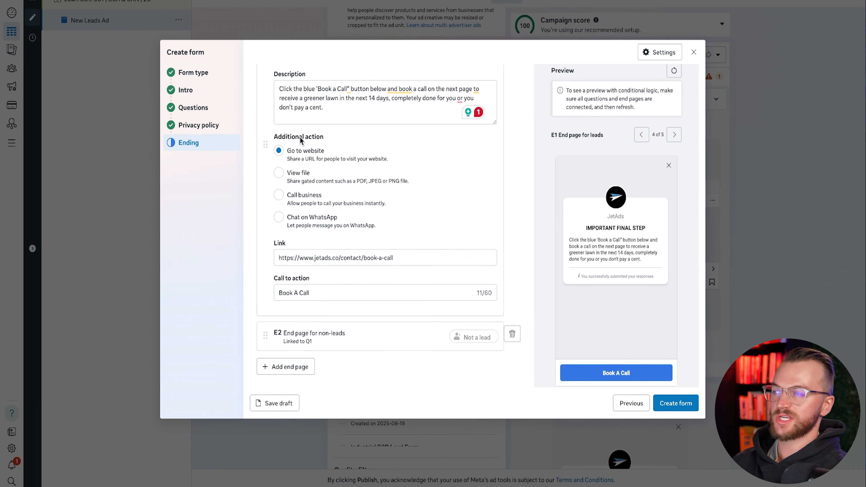
Step: Review all five form preview pages, from the custom question through contact information and privacy policy to both end pages
left_click(677, 136)
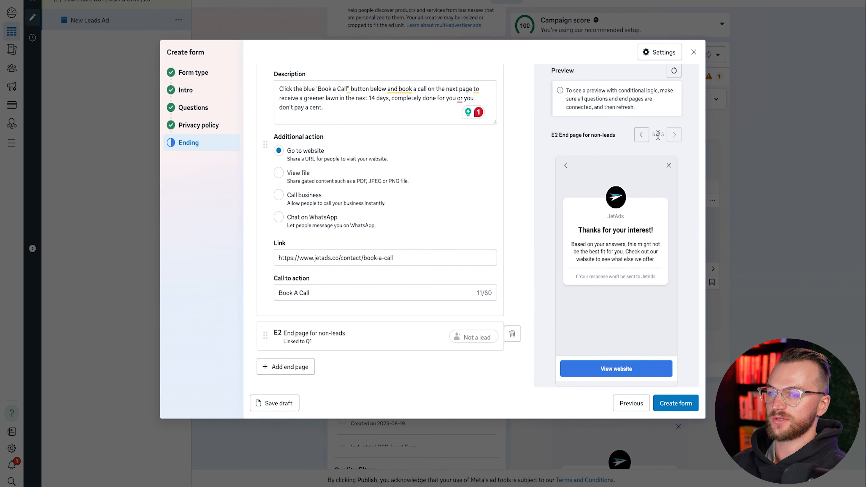
left_click(640, 136)
left_click(640, 135)
left_click(640, 136)
left_click(639, 136)
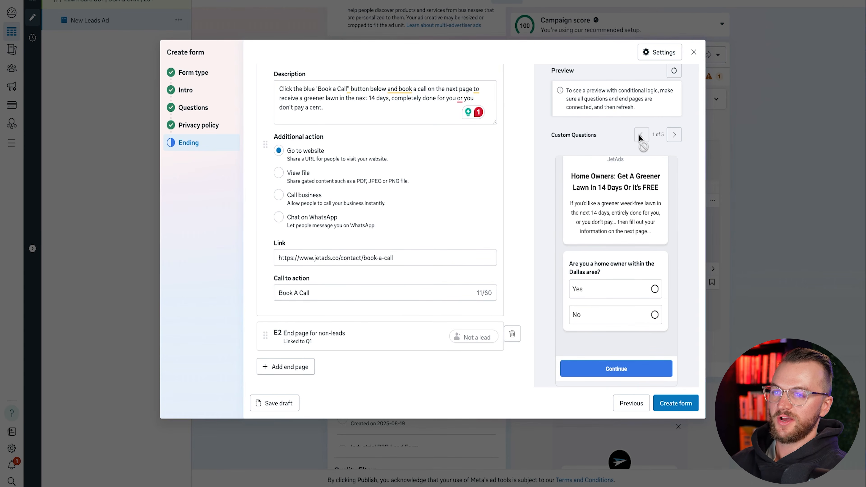
scroll(628, 259, "up", 2)
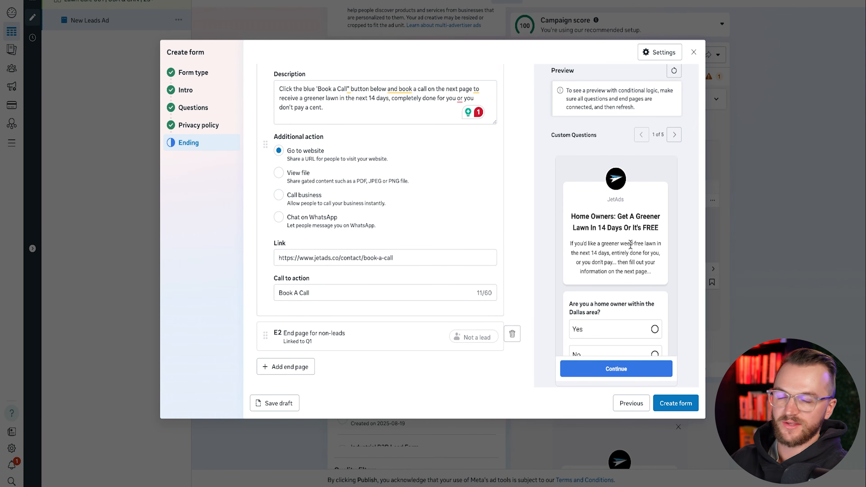
scroll(633, 242, "down", 1)
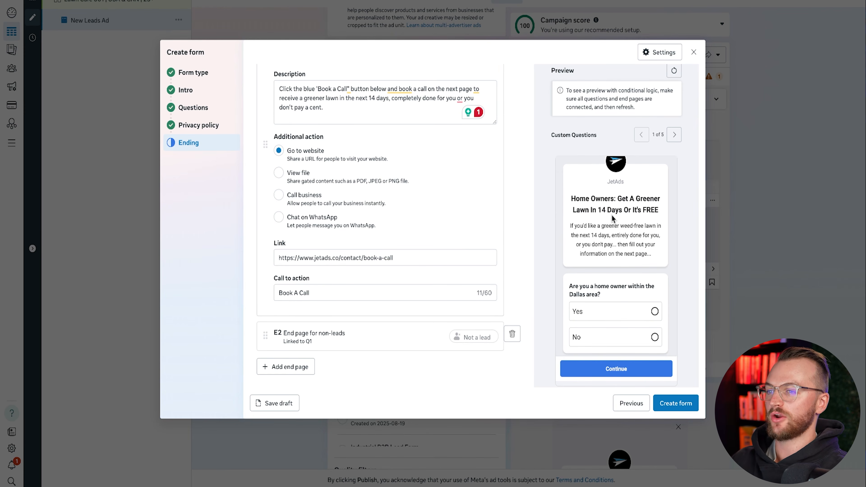
scroll(616, 281, "down", 1)
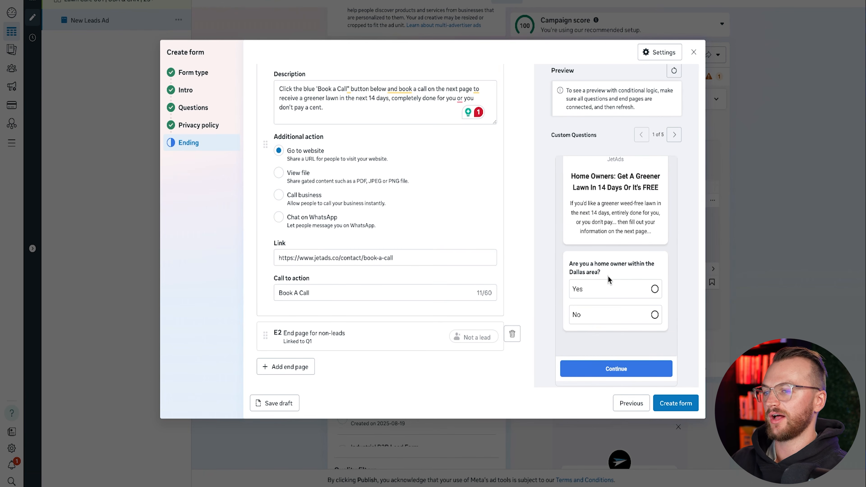
left_click(672, 139)
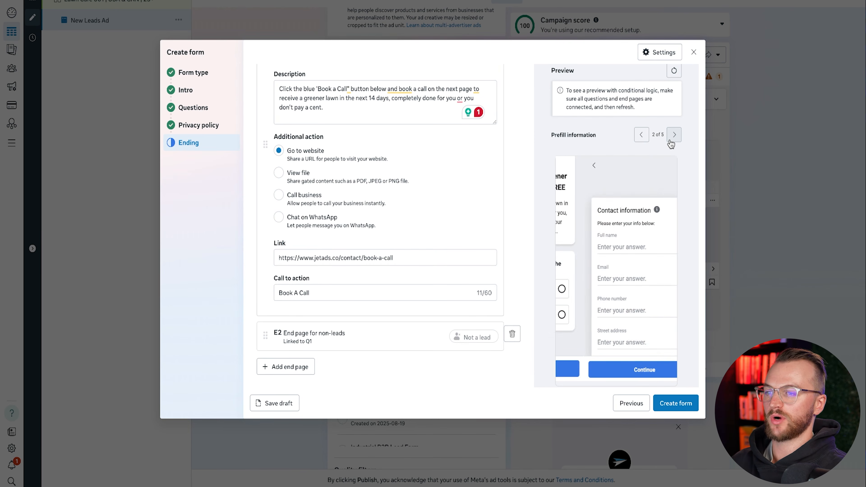
left_click(675, 136)
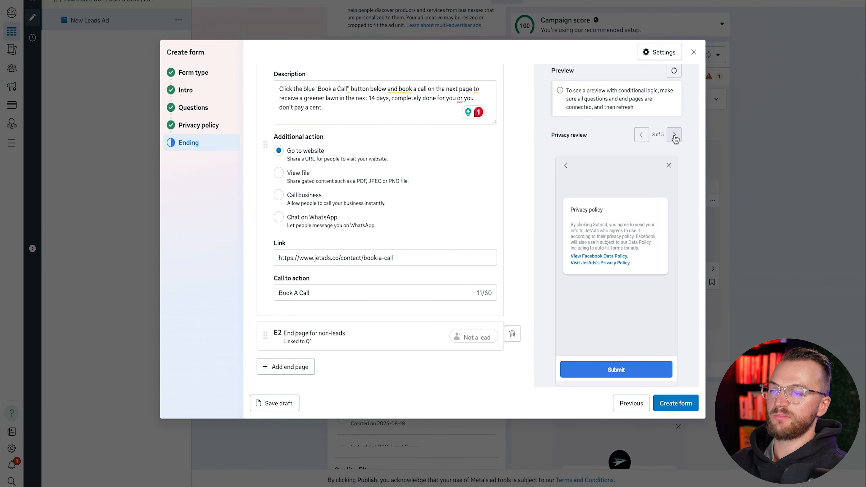
left_click(674, 137)
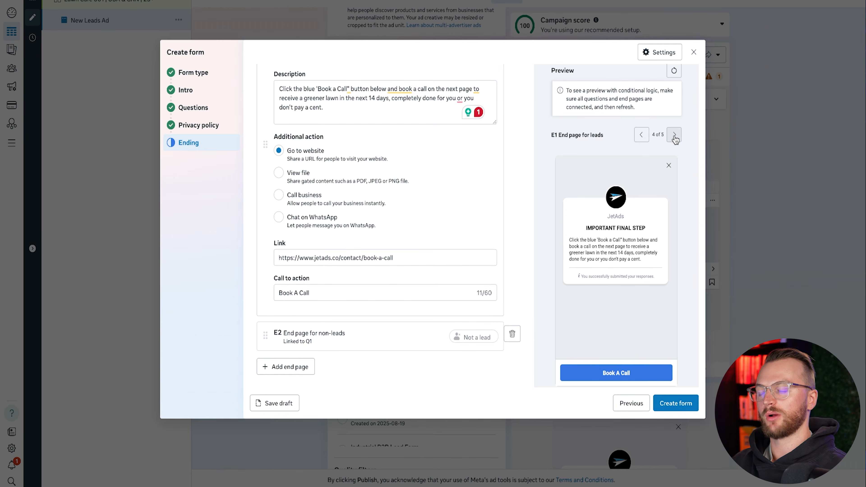
left_click(674, 137)
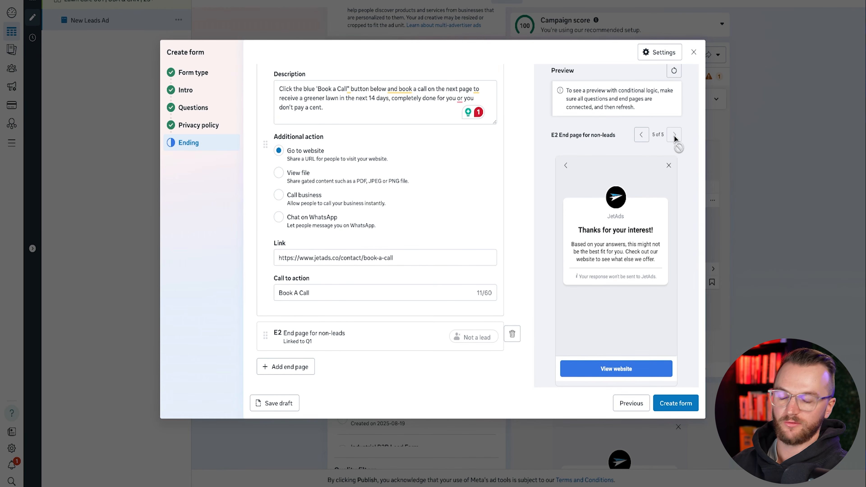
Step: Create the finished Lawn Care 001 (YT Example) form and go to the ad's creative settings
left_click(680, 403)
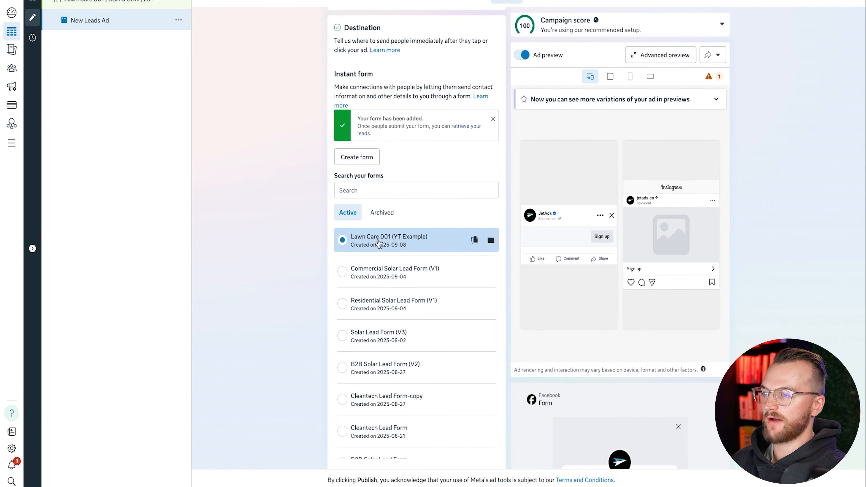
scroll(316, 239, "up", 7)
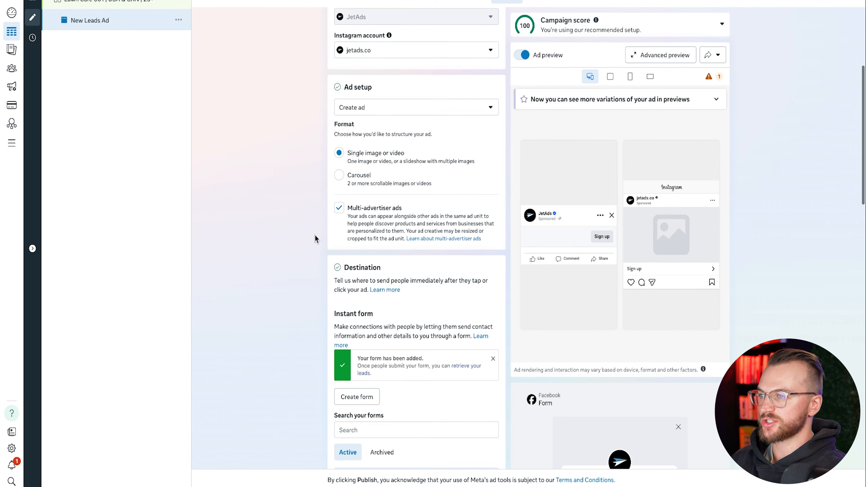
scroll(315, 239, "up", 5)
scroll(315, 238, "down", 15)
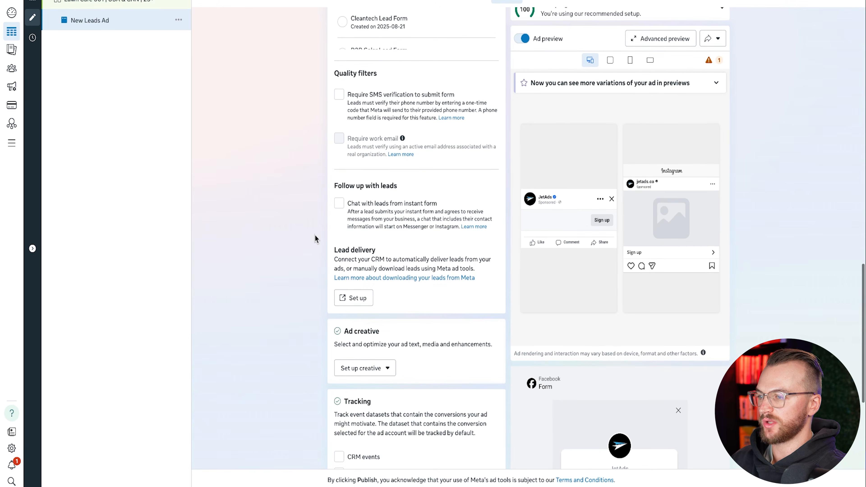
scroll(316, 239, "down", 3)
Step: Set up an image ad with the "14 Day Lawn Rescue" account image, keeping the default crops
left_click(388, 267)
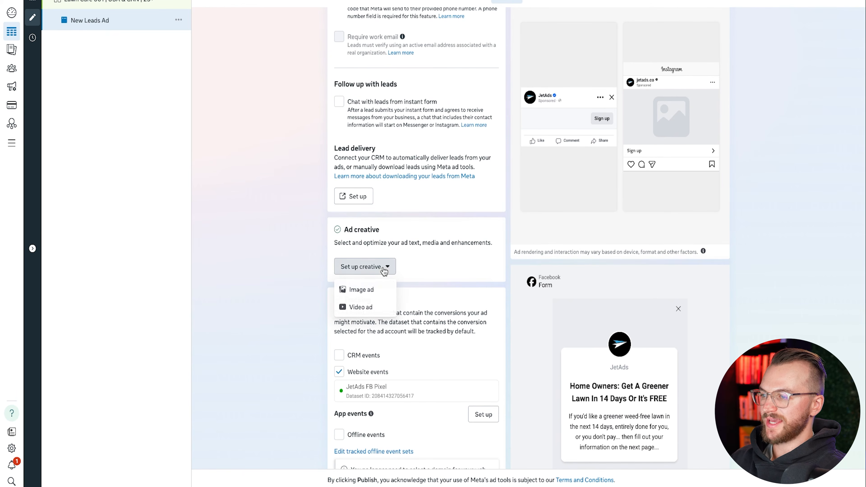
left_click(363, 290)
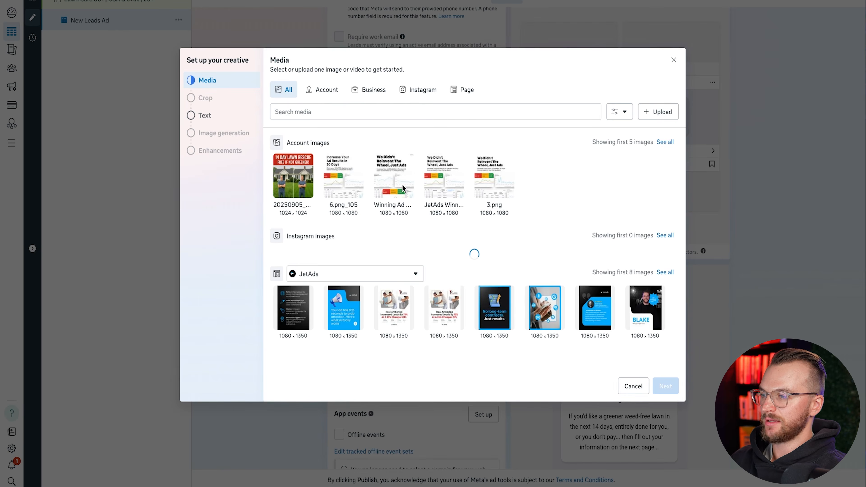
left_click(311, 178)
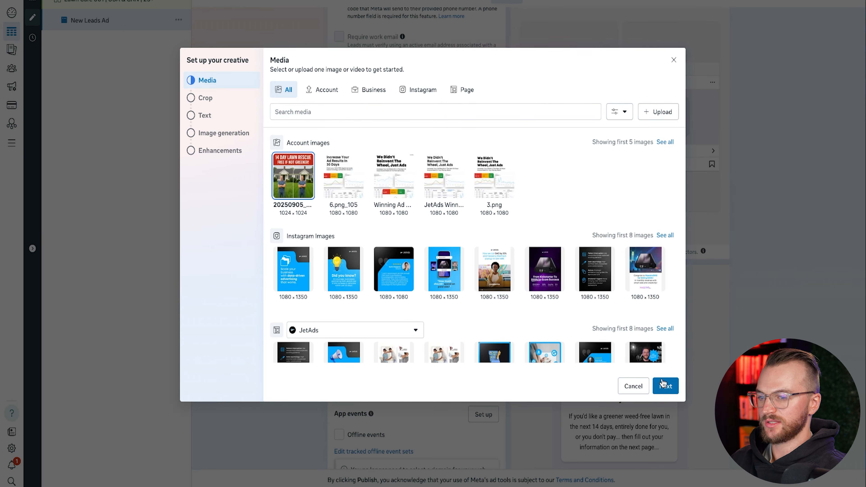
left_click(667, 387)
left_click(665, 385)
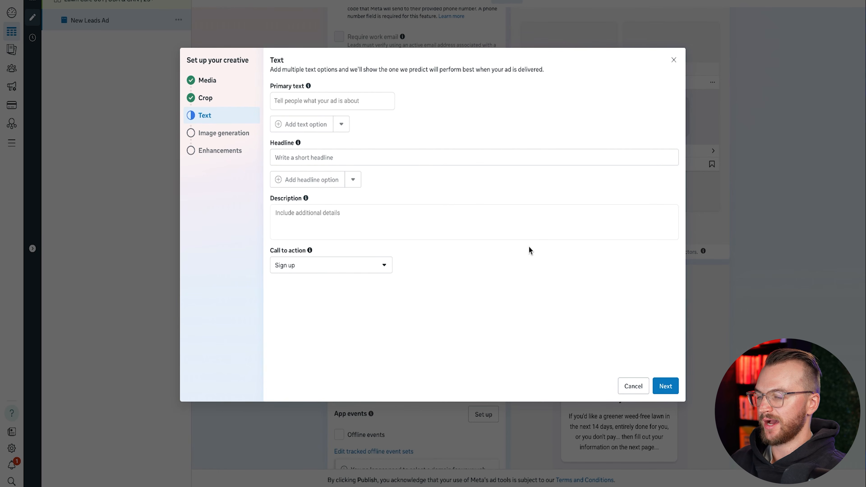
Step: Leave the creative text blank, check the Advantage+ creative enhancements and finish the creative setup
left_click(664, 386)
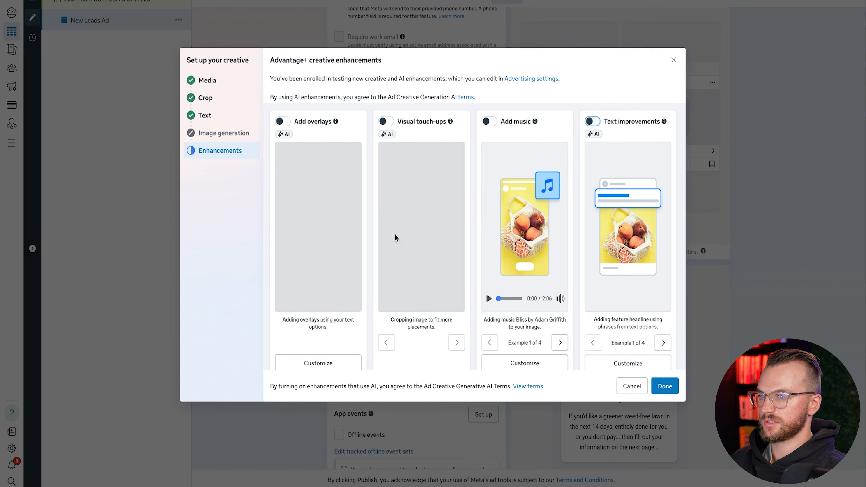
scroll(396, 238, "down", 5)
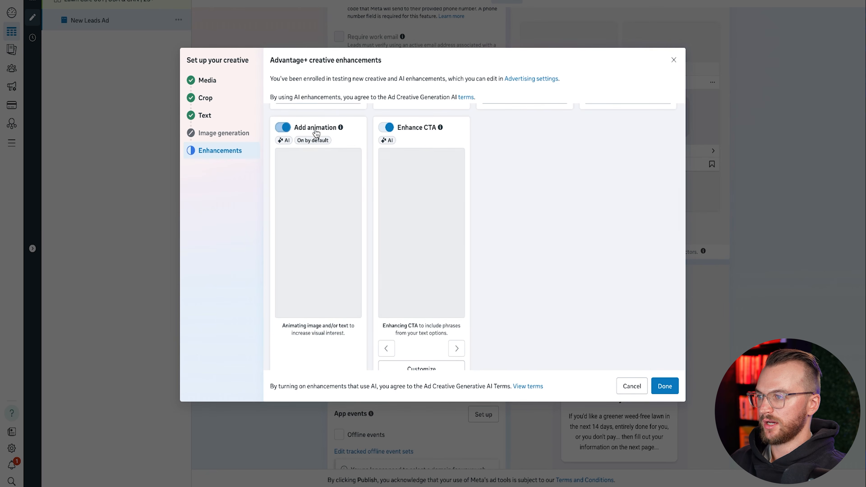
left_click(665, 386)
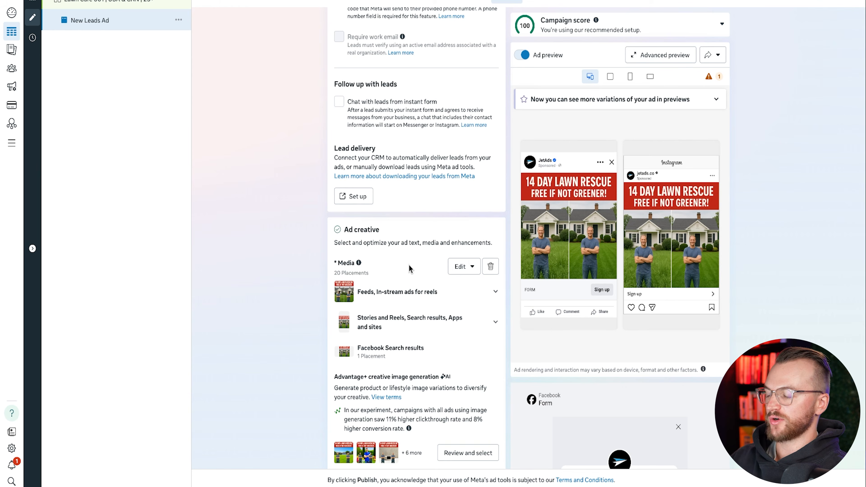
Step: Enter "Dallas home owners: Get a greener lawn in the next 14 days" as the ad's primary text
scroll(409, 267, "down", 5)
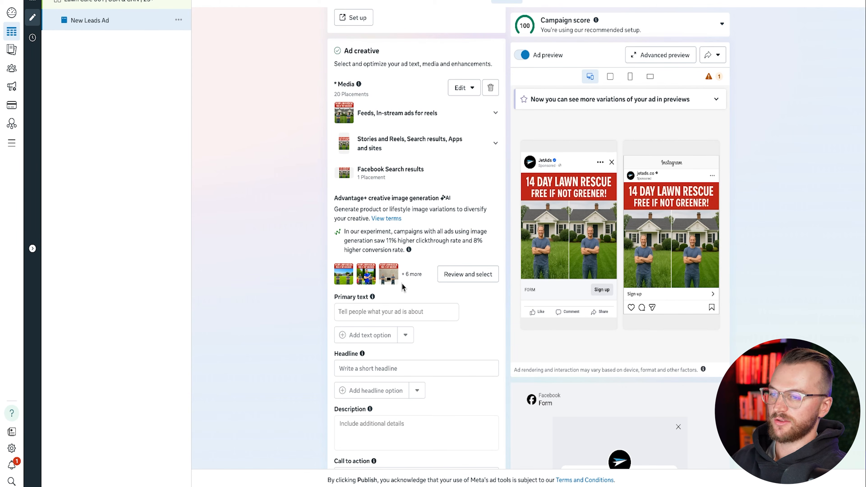
left_click(383, 311)
type("Get a greener ")
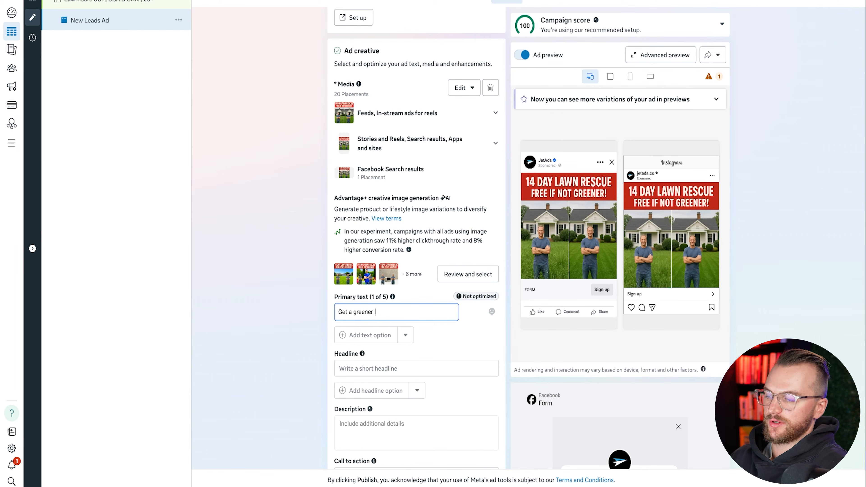
type("lawn in the next 14 days")
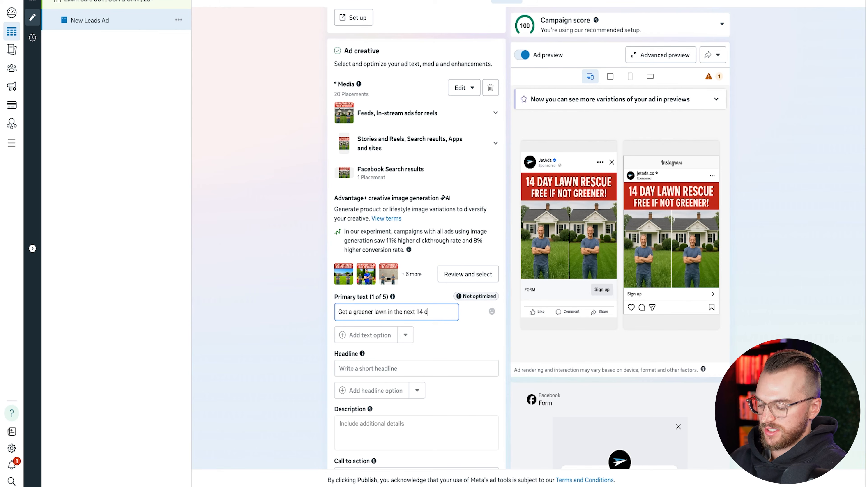
left_click(339, 312)
type("Dallas ")
type("home owners:")
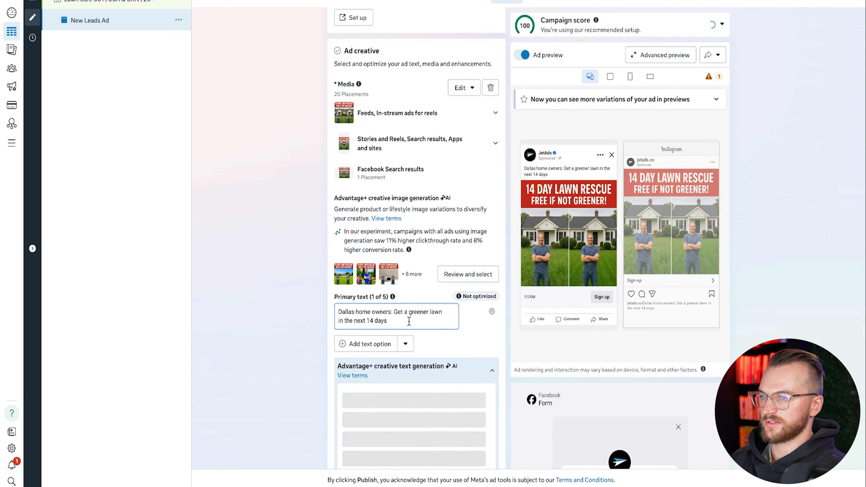
scroll(406, 321, "down", 3)
scroll(350, 436, "down", 5)
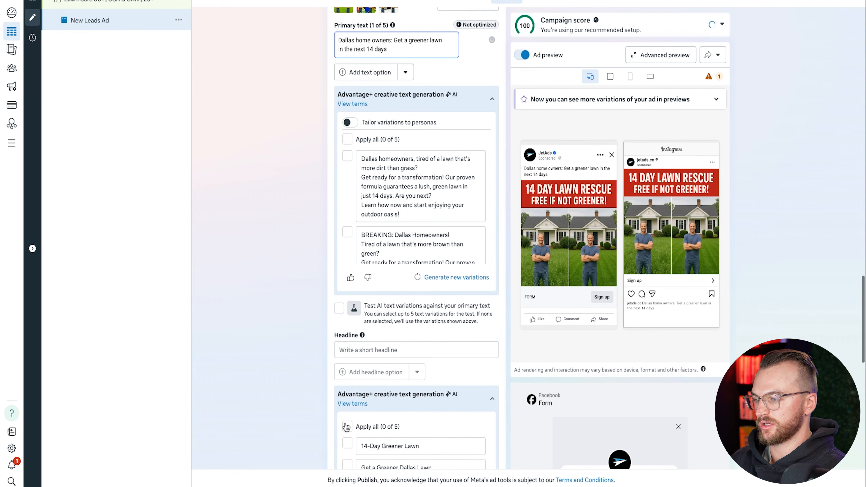
Step: Enter "Greener Weed-Free Lawn In 14 Days Guaranteed" as the ad's headline
left_click(375, 350)
type("Greener Weed-")
type("Free Lawn In 14")
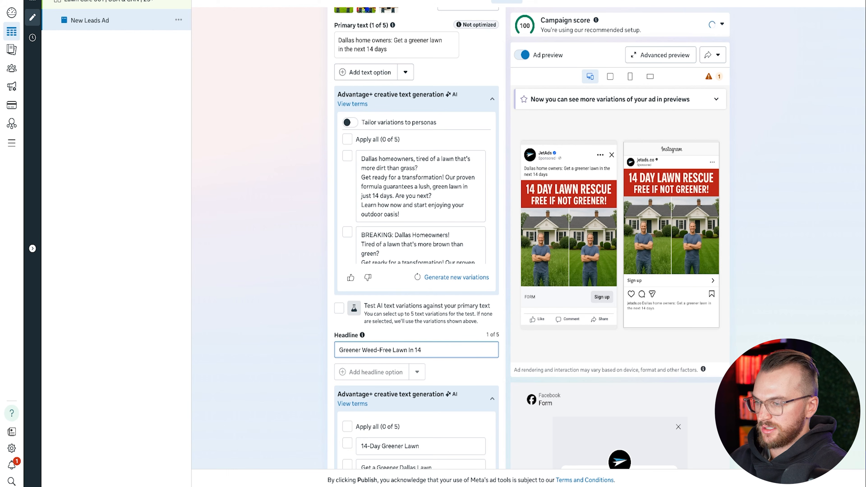
type(" Days Guaranteed")
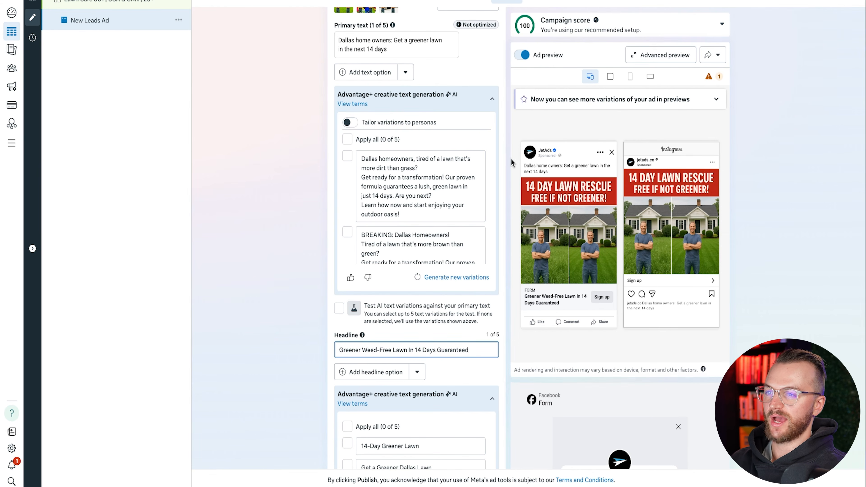
mouse_move(572, 309)
Step: Set the ad's call to action to Learn more, leaving the suggested headline variations and the description unused
scroll(358, 299, "down", 12)
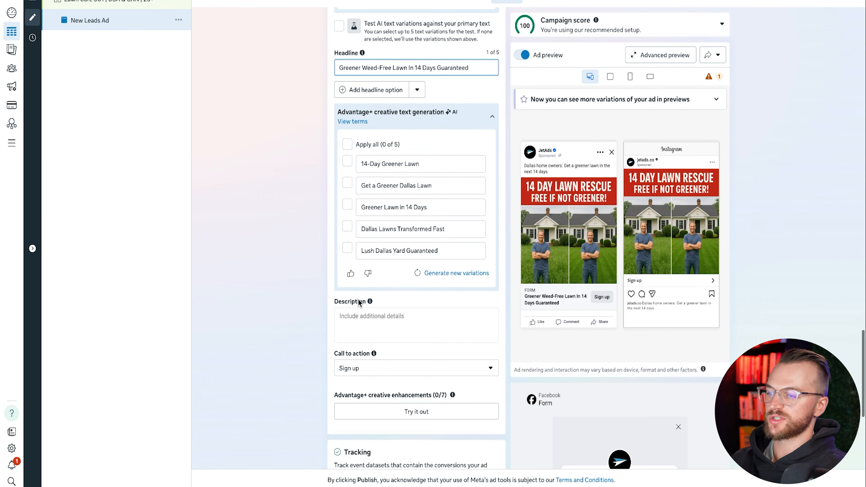
left_click(388, 186)
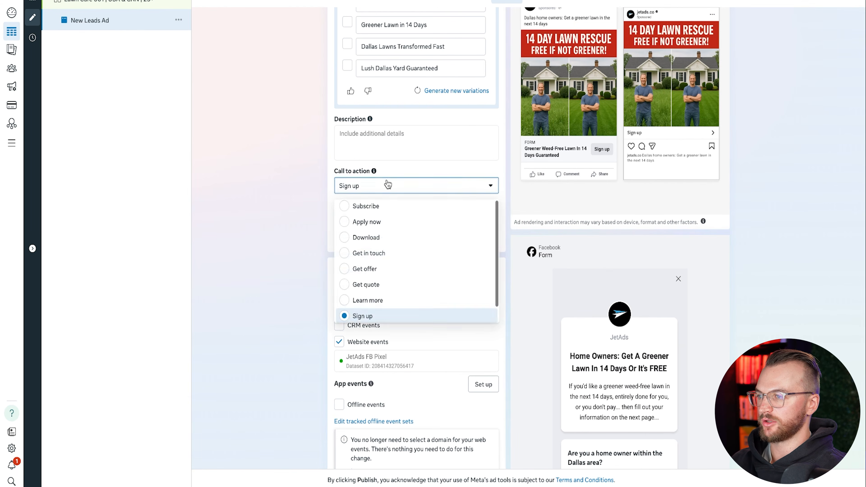
left_click(387, 298)
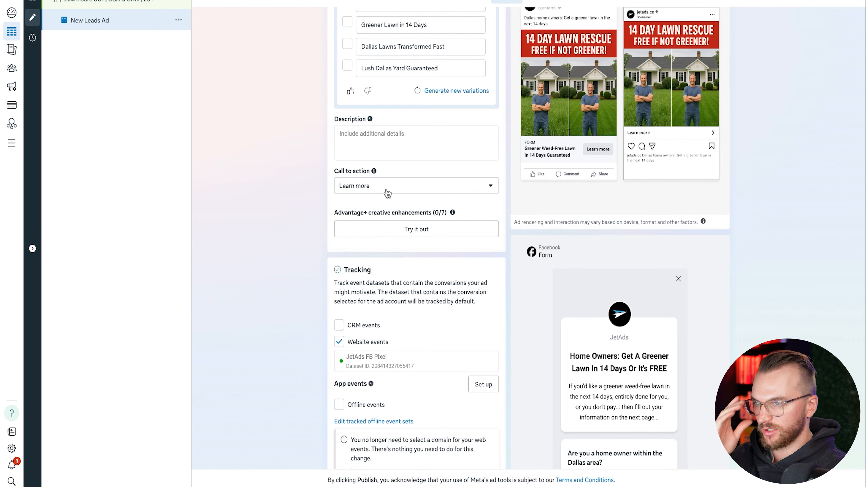
Step: Rename the New Leads Ad as 001
scroll(388, 193, "up", 9)
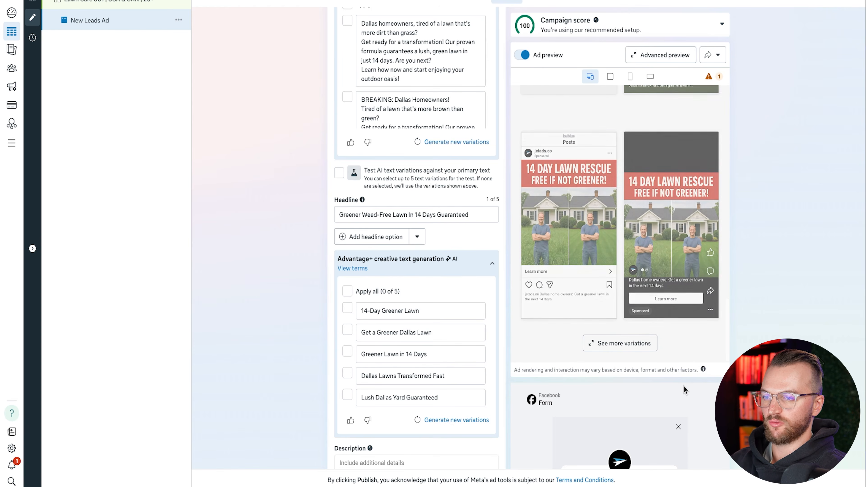
scroll(684, 386, "down", 8)
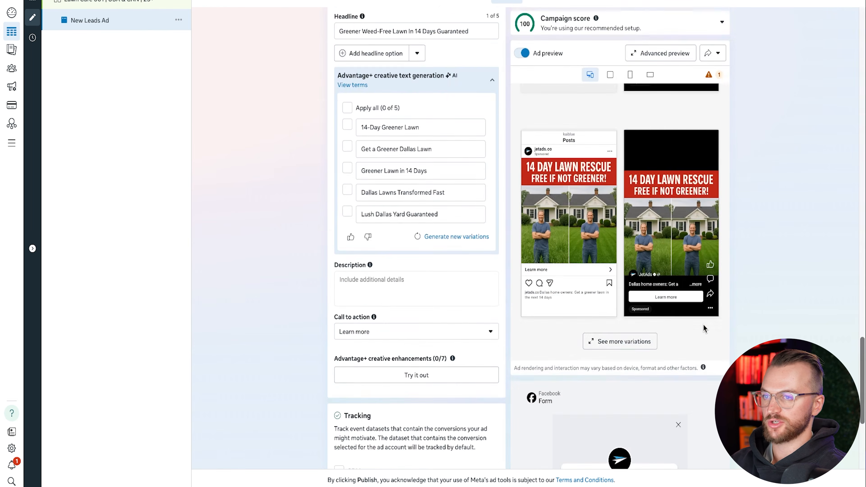
scroll(703, 325, "down", 7)
scroll(624, 334, "down", 2)
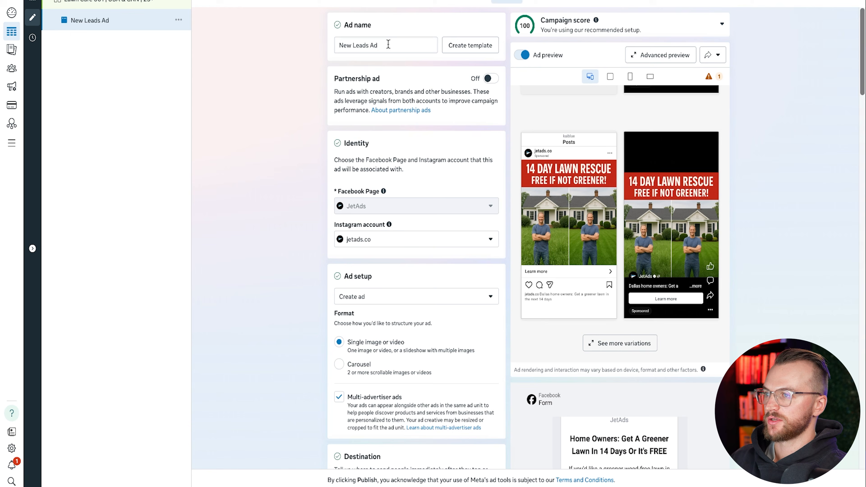
left_click_drag(387, 42, 264, 49)
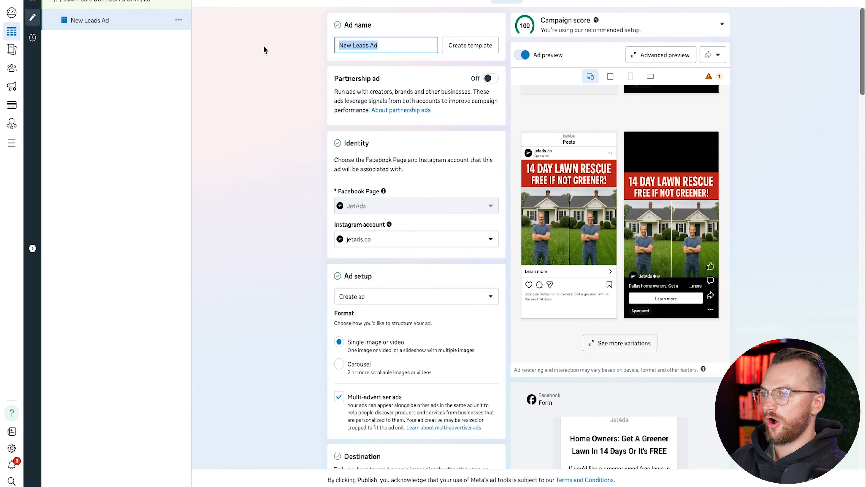
type("001")
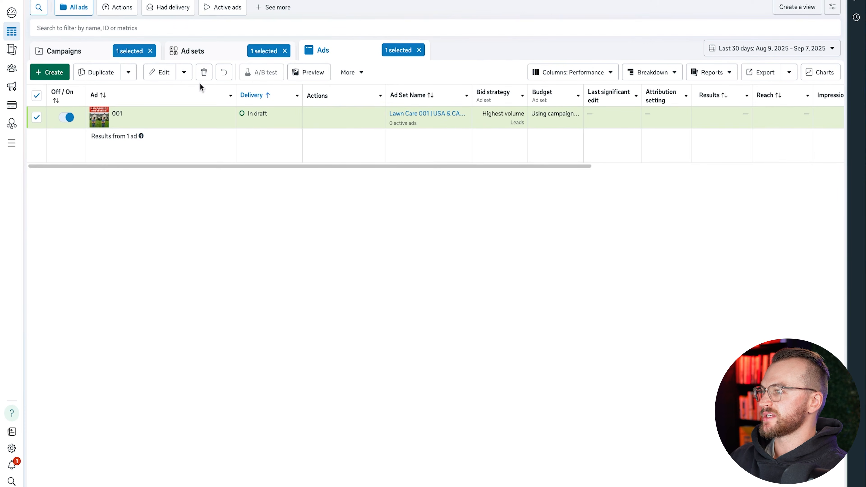
Step: Duplicate ad 001 into its original campaign as one copy, keeping existing reactions, comments and shares shown
left_click(174, 124)
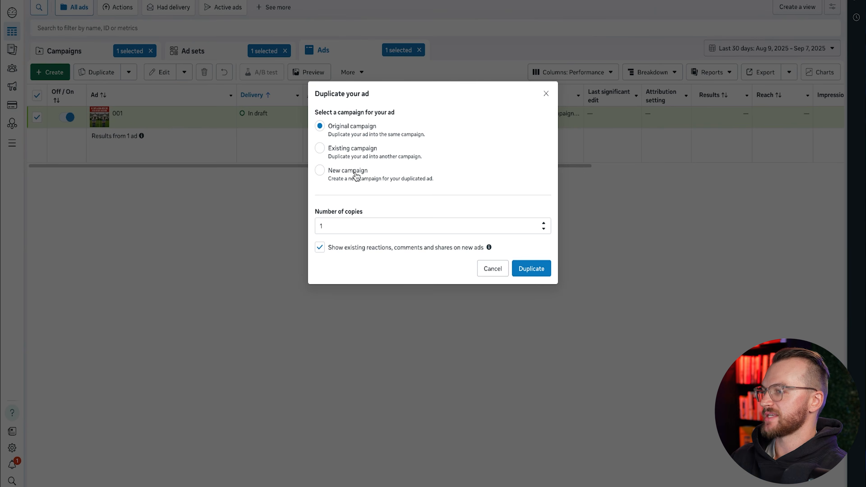
left_click(535, 267)
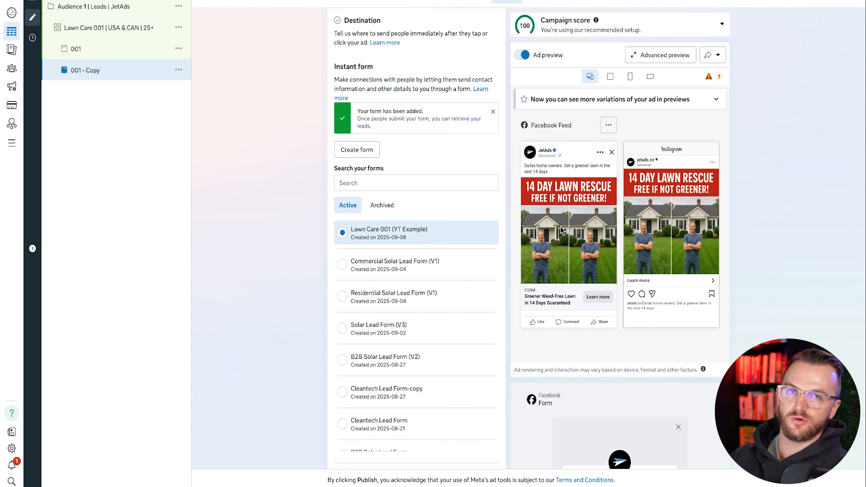
scroll(371, 215, "up", 10)
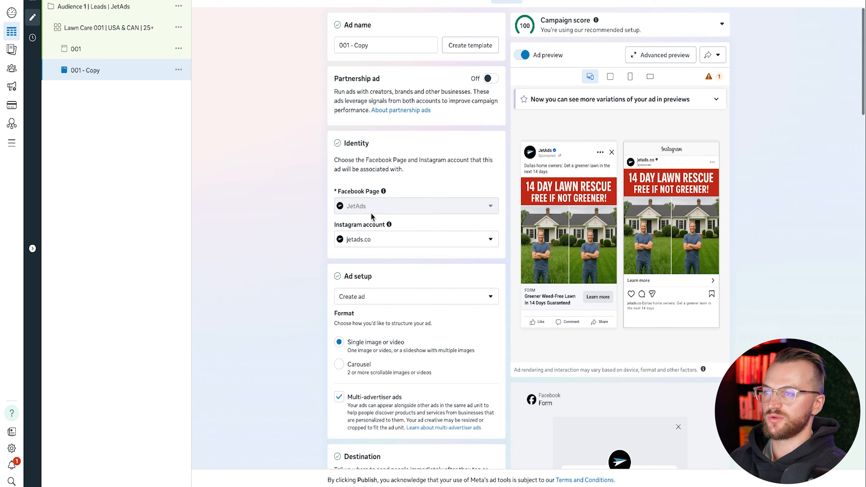
mouse_move(370, 212)
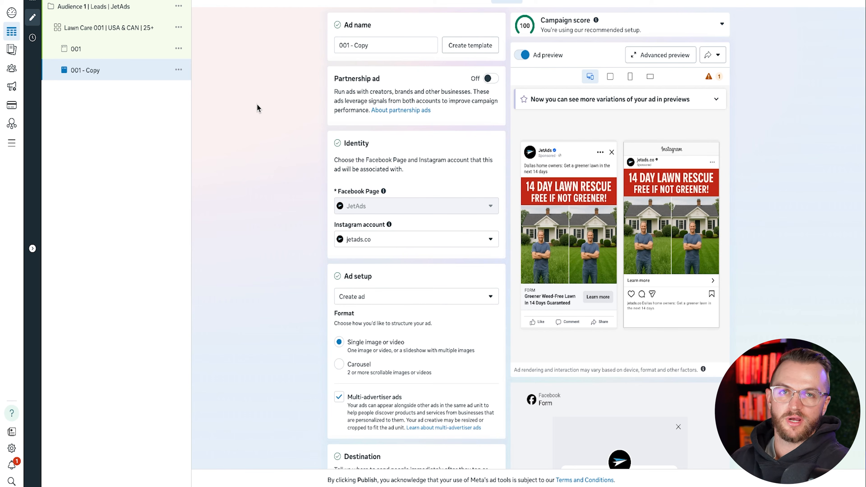
mouse_move(572, 184)
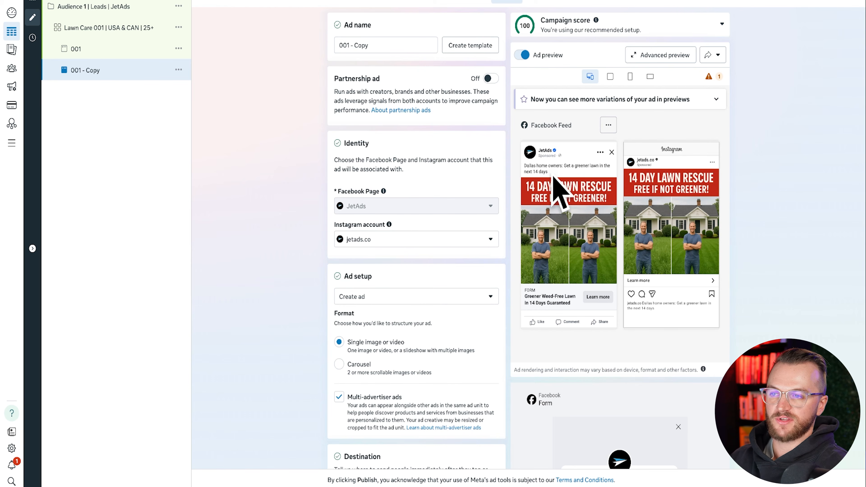